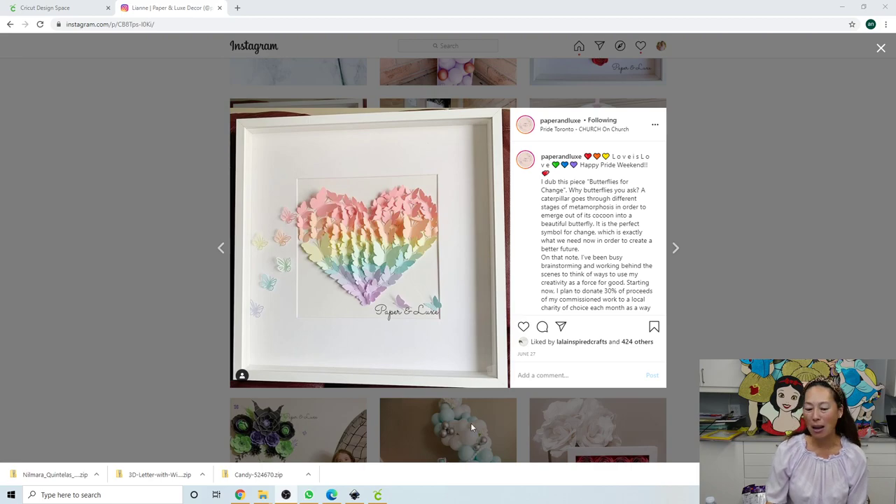
Switch to Cricut Design Space and select the light grey mat in the Butterfly Kailani project.
{"action": "mouse_move", "coordinate": [378, 497]}
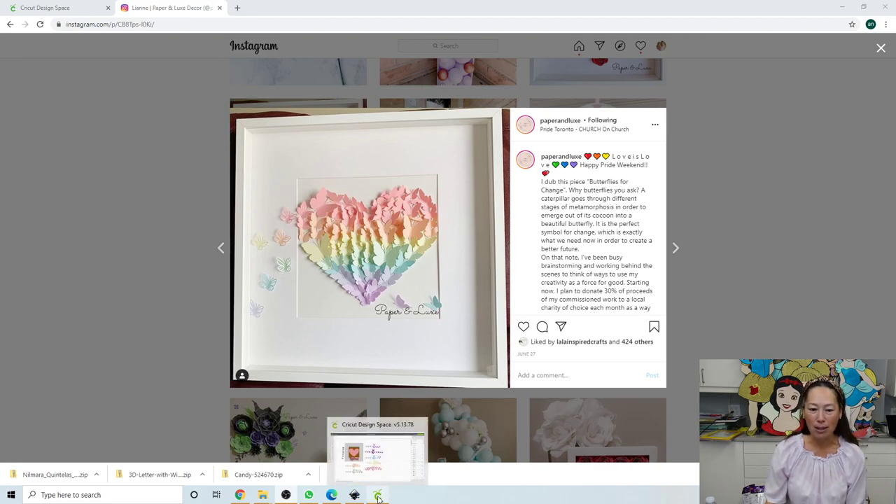
{"action": "left_click", "coordinate": [389, 420]}
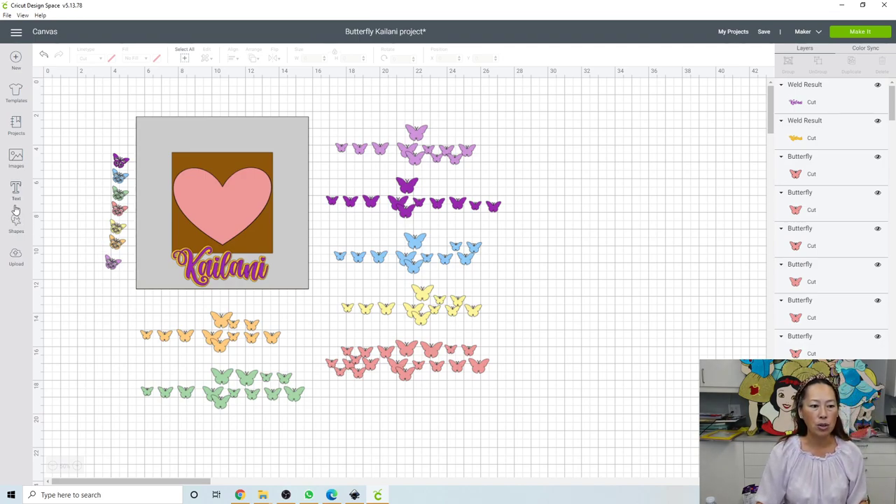
{"action": "left_click", "coordinate": [206, 125]}
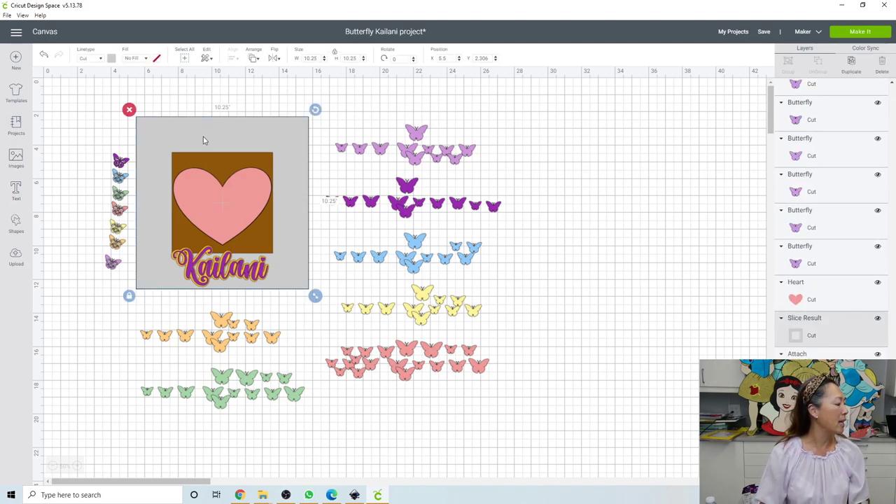
Insert a square shape and set its width and height to 12 inches.
{"action": "left_click", "coordinate": [16, 223]}
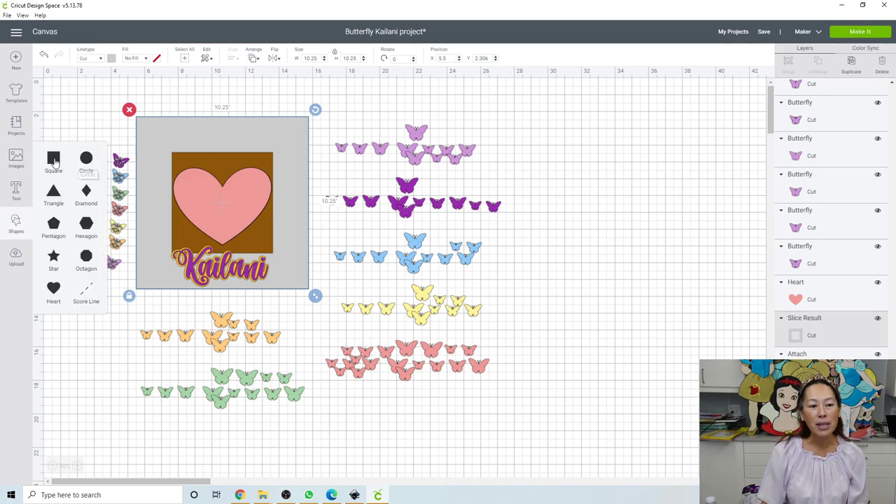
{"action": "key", "text": "ctrl+v"}
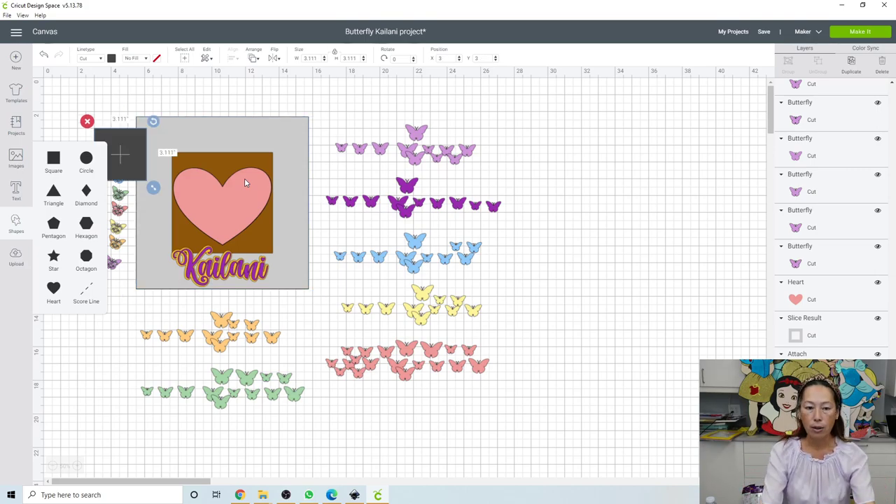
{"action": "left_click", "coordinate": [311, 58]}
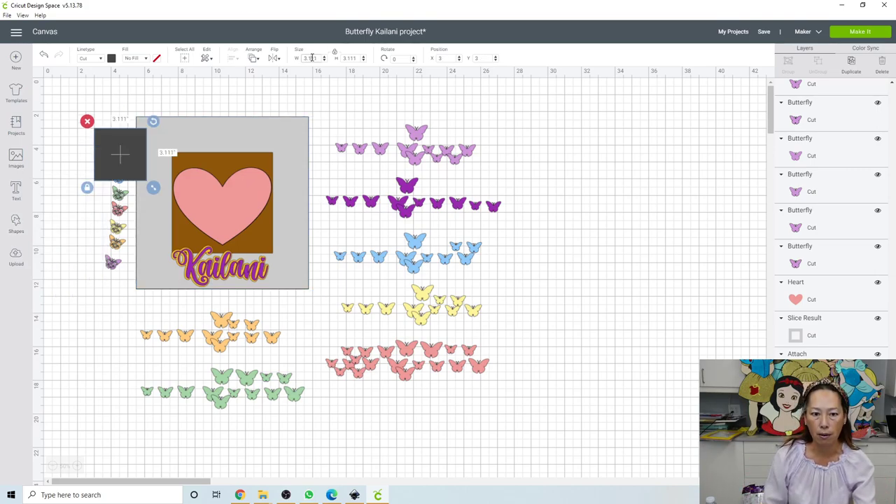
{"action": "double_click", "coordinate": [311, 58]}
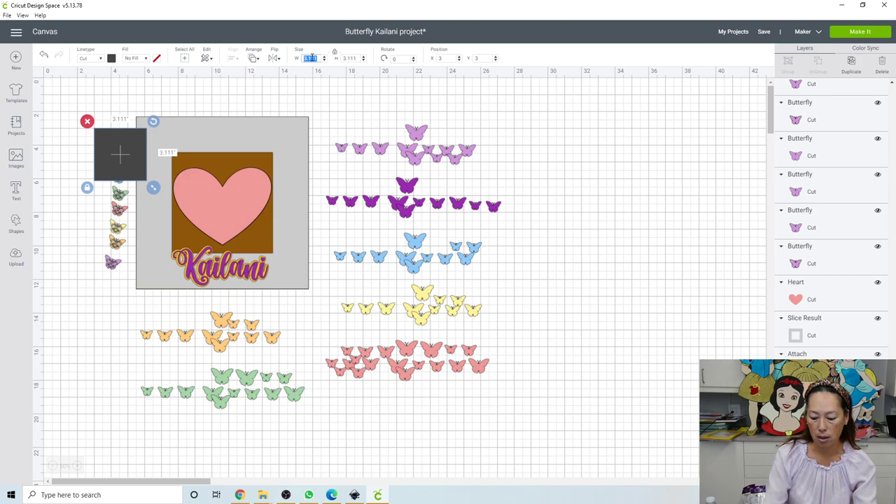
{"action": "type", "text": "12"}
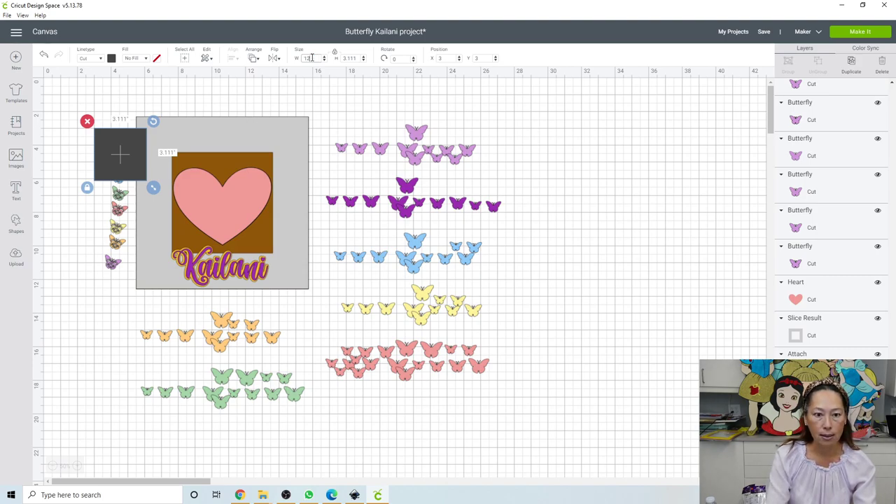
{"action": "key", "text": "Tab"}
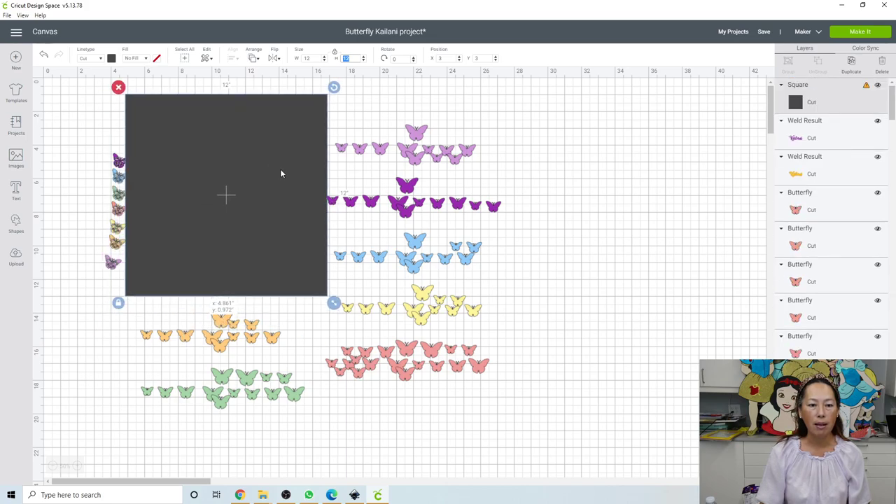
Send the 12-inch square to the back and position it evenly behind the light grey mat as a frame.
{"action": "left_click", "coordinate": [253, 58]}
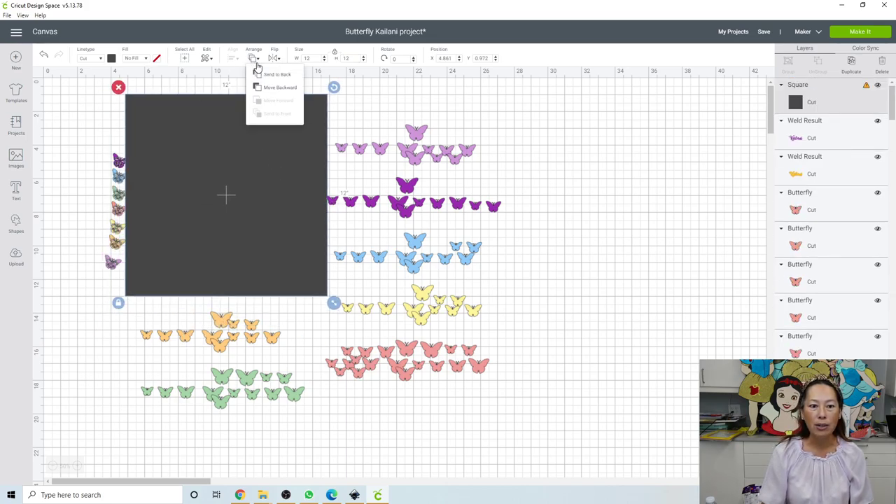
{"action": "left_click", "coordinate": [258, 74]}
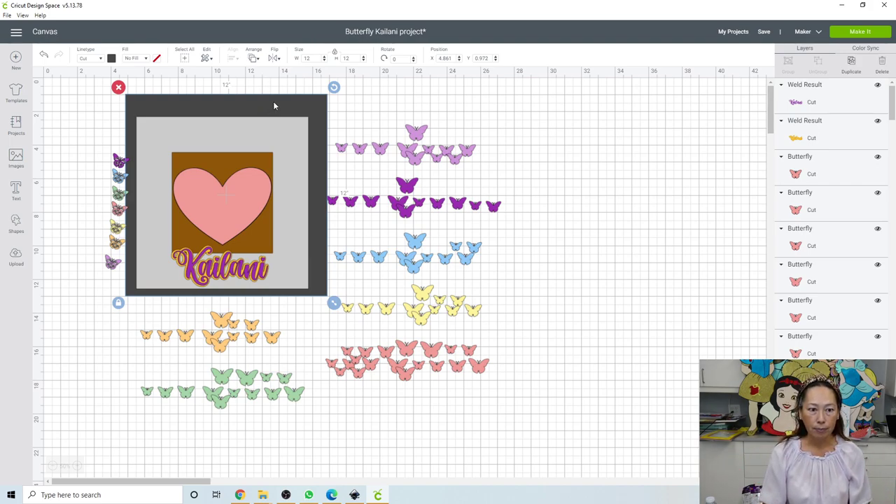
{"action": "left_click_drag", "start_coordinate": [274, 104], "coordinate": [270, 112]}
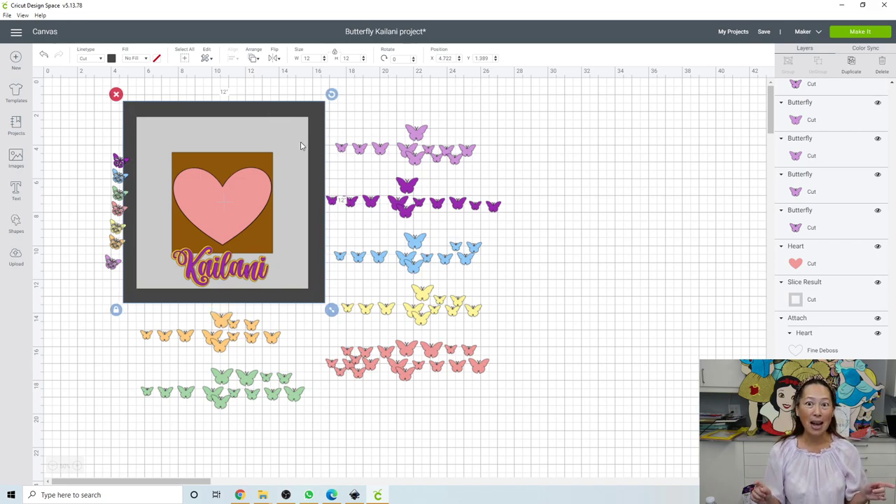
Insert another square in the empty canvas area beyond the butterfly rows and size it to 10.25 by 10.25 inches.
{"action": "left_click", "coordinate": [301, 146]}
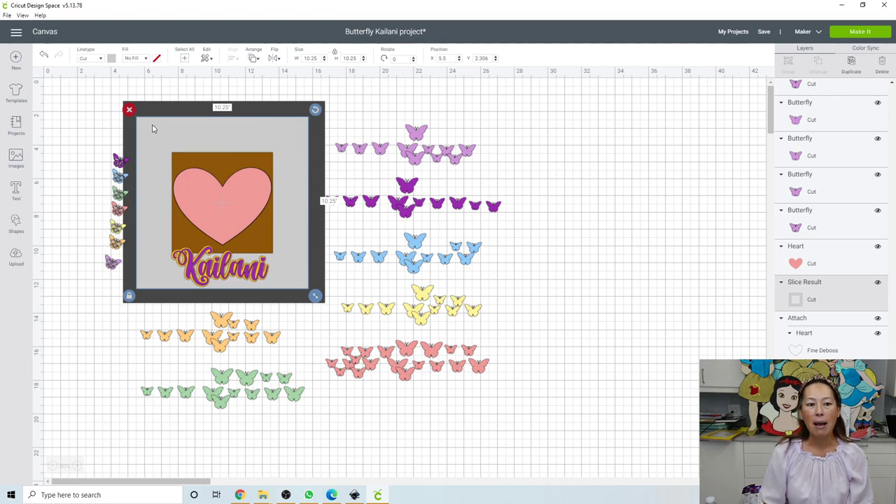
{"action": "left_click", "coordinate": [16, 224]}
{"action": "left_click", "coordinate": [54, 160]}
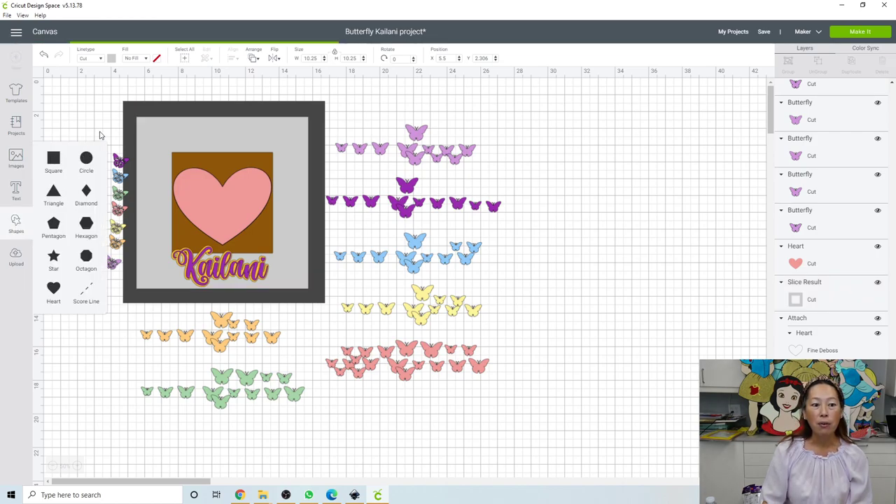
{"action": "left_click_drag", "start_coordinate": [139, 153], "coordinate": [668, 202]}
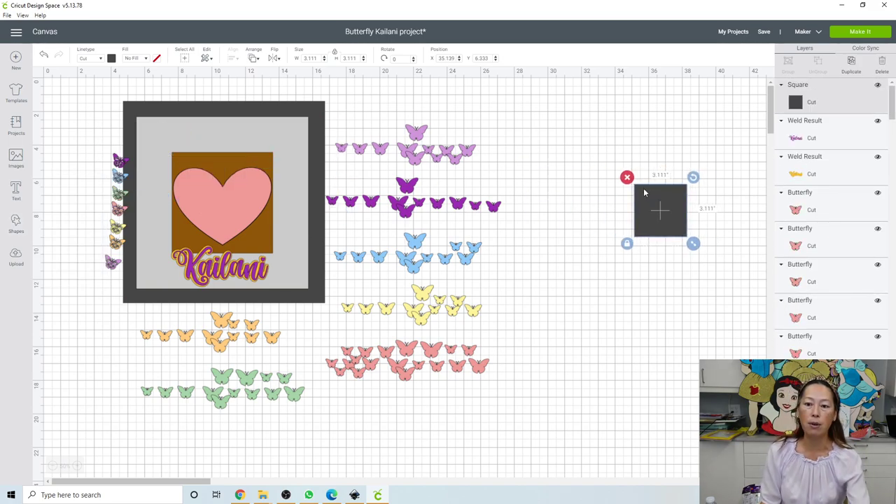
{"action": "left_click", "coordinate": [312, 58]}
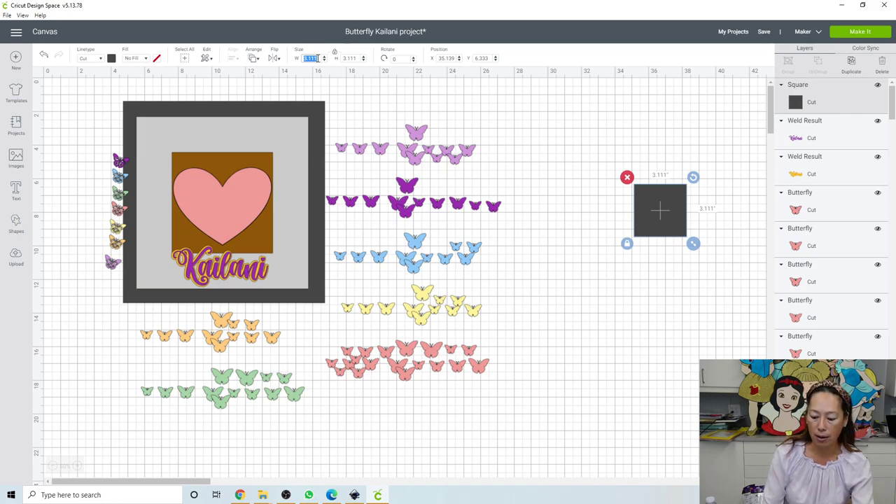
{"action": "type", "text": "10.25"}
{"action": "key", "text": "Tab"}
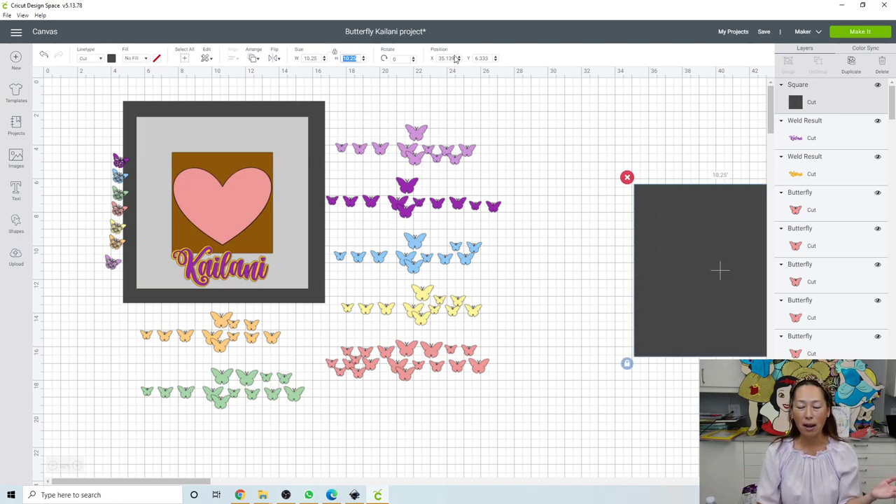
{"action": "left_click_drag", "start_coordinate": [642, 263], "coordinate": [546, 222]}
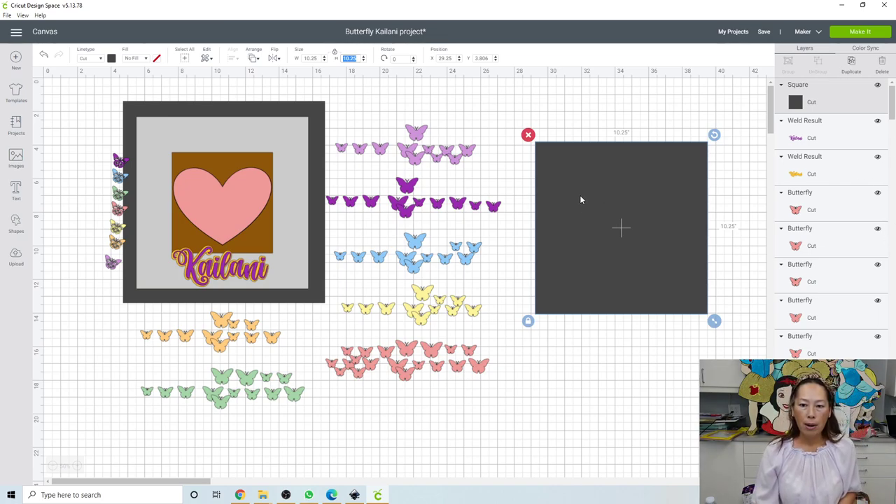
{"action": "left_click", "coordinate": [252, 165]}
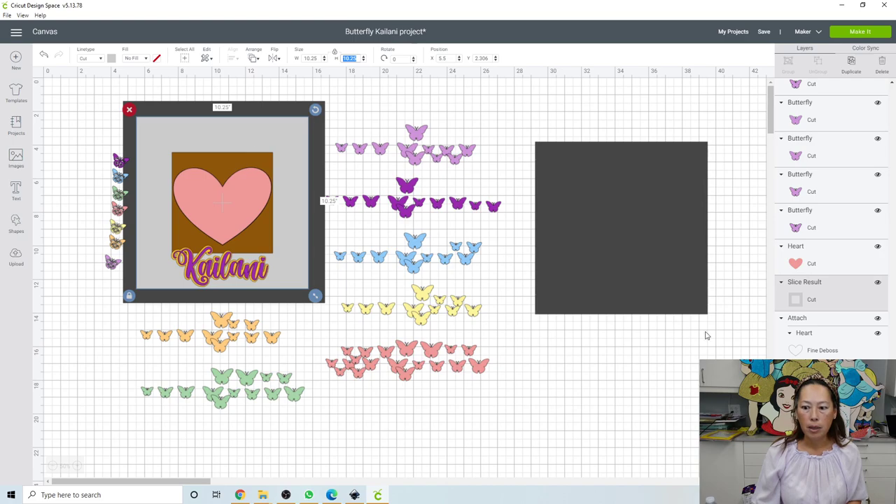
{"action": "key", "text": "Escape"}
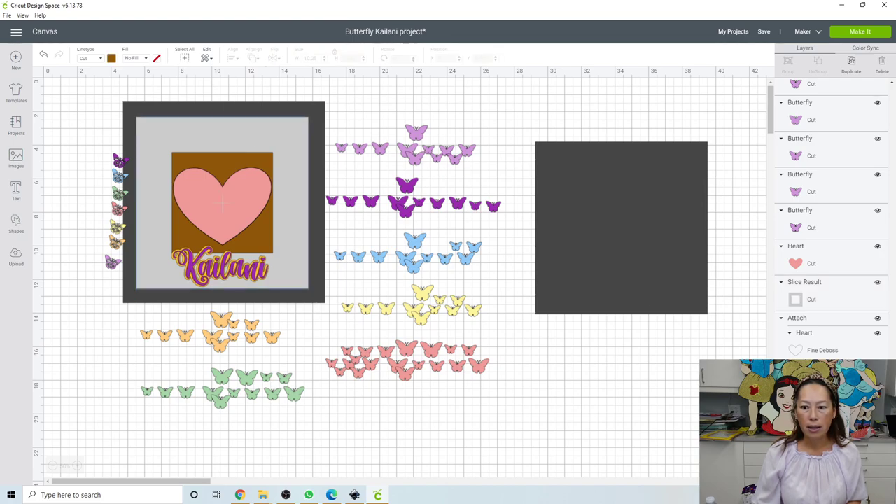
{"action": "left_click", "coordinate": [276, 123]}
{"action": "left_click_drag", "start_coordinate": [276, 124], "coordinate": [271, 142]}
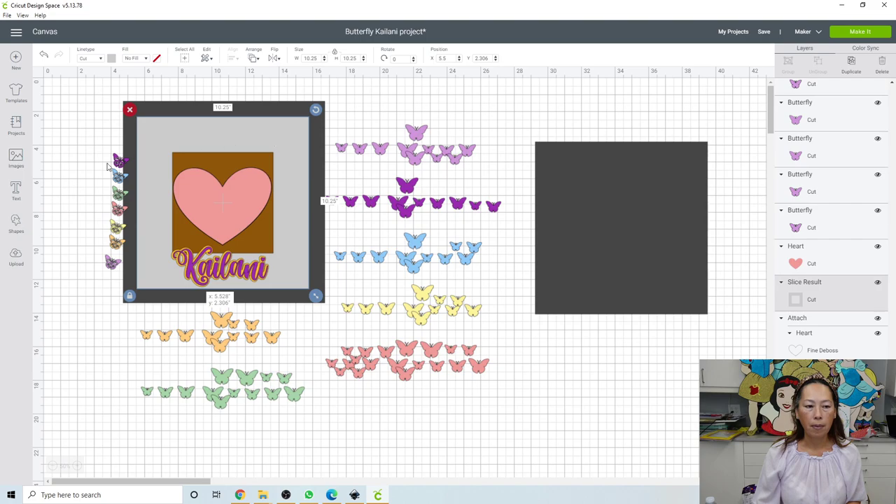
Insert a smaller square over the 10.25-inch dark square and enlarge it to about 6.7 inches.
{"action": "left_click", "coordinate": [15, 224]}
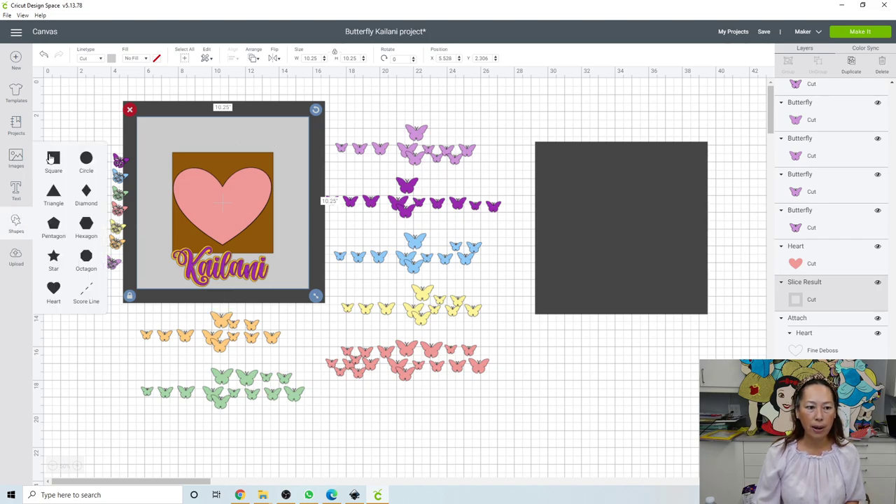
{"action": "left_click", "coordinate": [53, 158]}
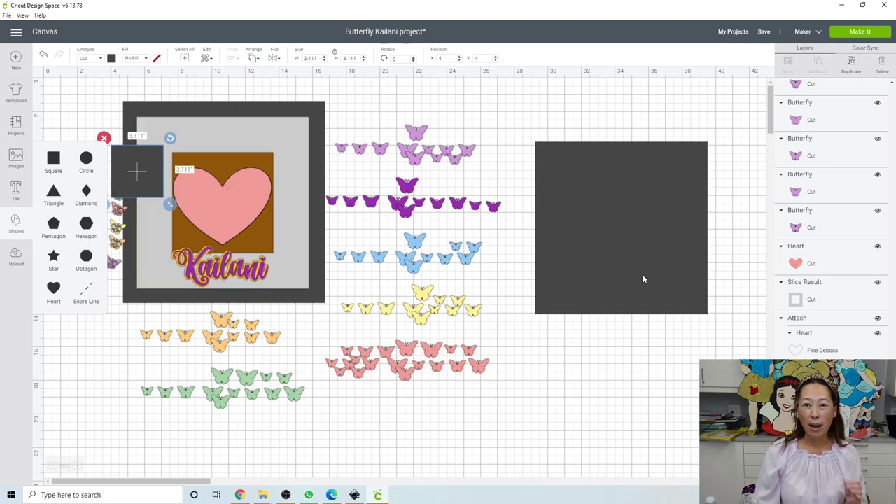
{"action": "left_click_drag", "start_coordinate": [140, 173], "coordinate": [628, 210]}
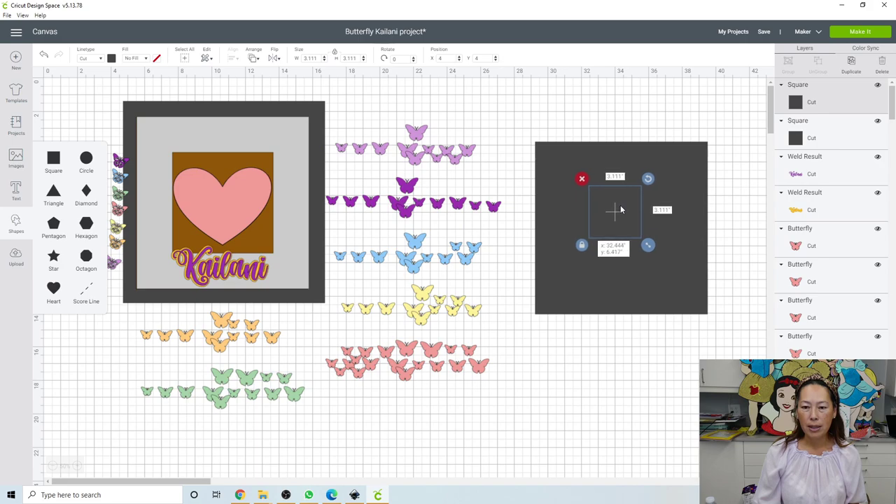
{"action": "left_click_drag", "start_coordinate": [648, 245], "coordinate": [708, 305]}
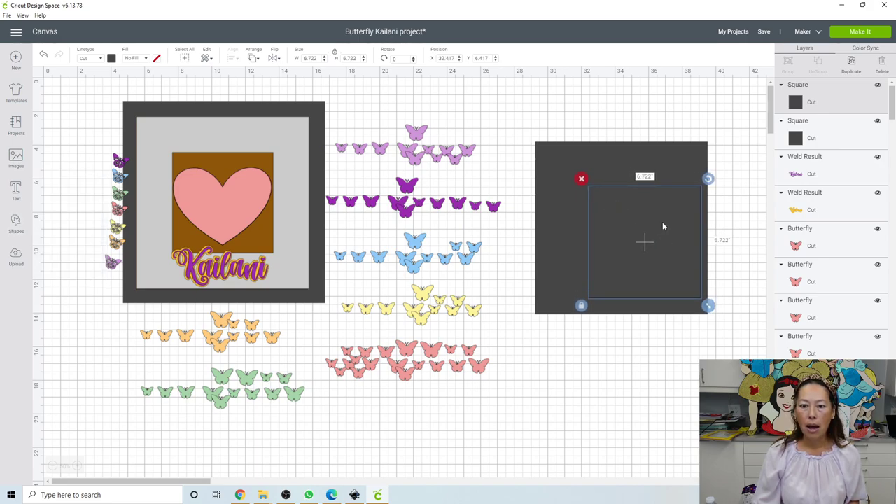
Change the material colour of the smaller inner square to light grey.
{"action": "left_click", "coordinate": [111, 58]}
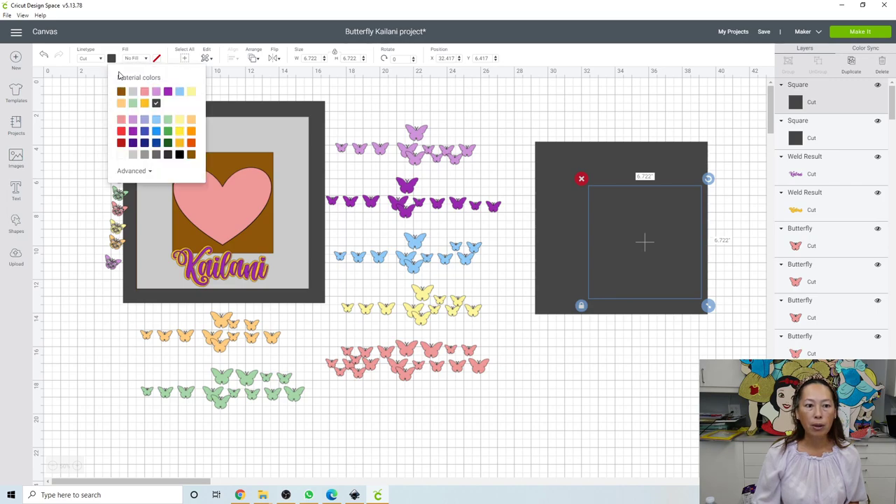
{"action": "left_click", "coordinate": [133, 92]}
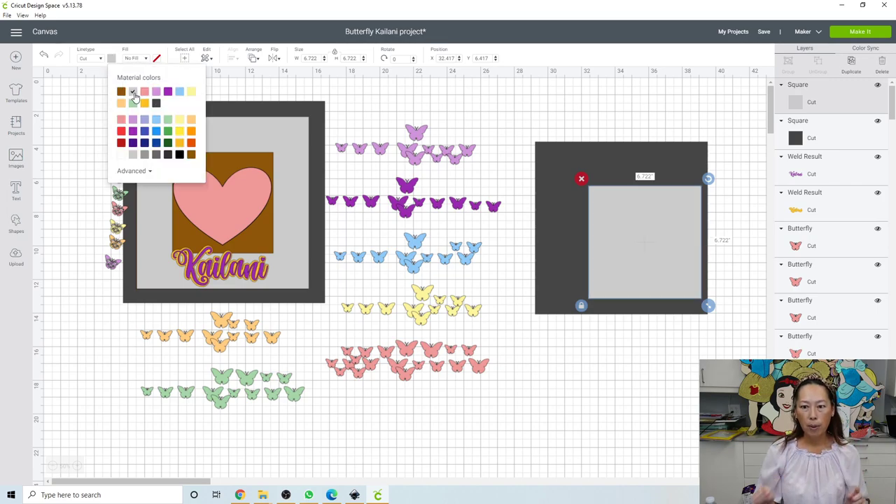
{"action": "left_click", "coordinate": [657, 243]}
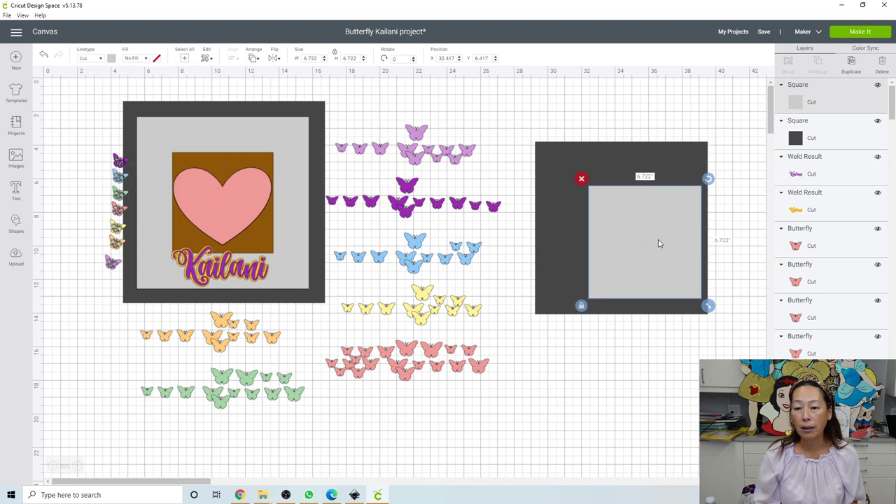
Reposition the light grey square inside the dark square and set its width and height to 7.75 inches.
{"action": "mouse_move", "coordinate": [658, 243]}
{"action": "left_mouse_down"}
{"action": "mouse_move", "coordinate": [615, 220]}
{"action": "mouse_move", "coordinate": [643, 242]}
{"action": "left_mouse_up"}
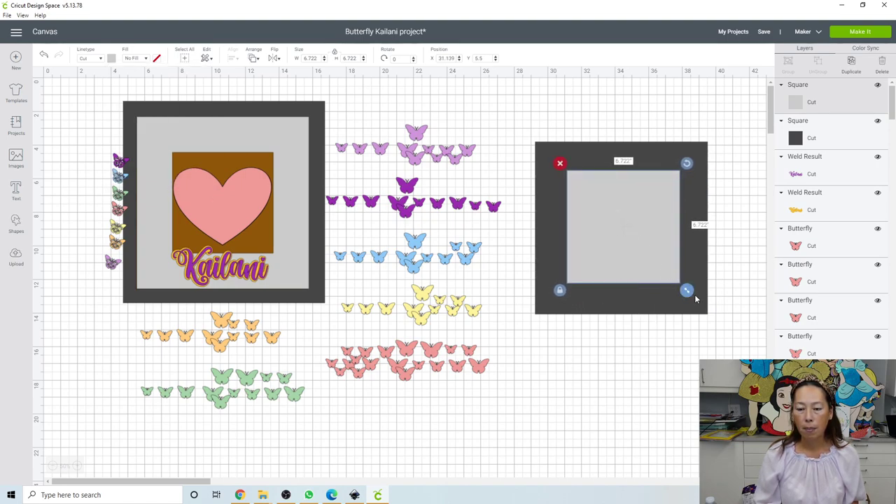
{"action": "left_click_drag", "start_coordinate": [691, 294], "coordinate": [705, 309]}
{"action": "left_click_drag", "start_coordinate": [652, 238], "coordinate": [645, 236]}
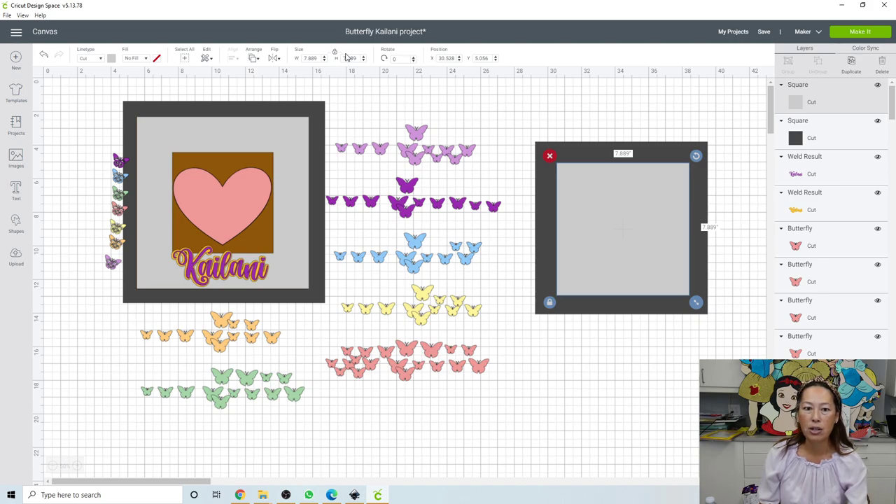
{"action": "left_click", "coordinate": [313, 58]}
{"action": "type", "text": "7.75"}
{"action": "key", "text": "Tab"}
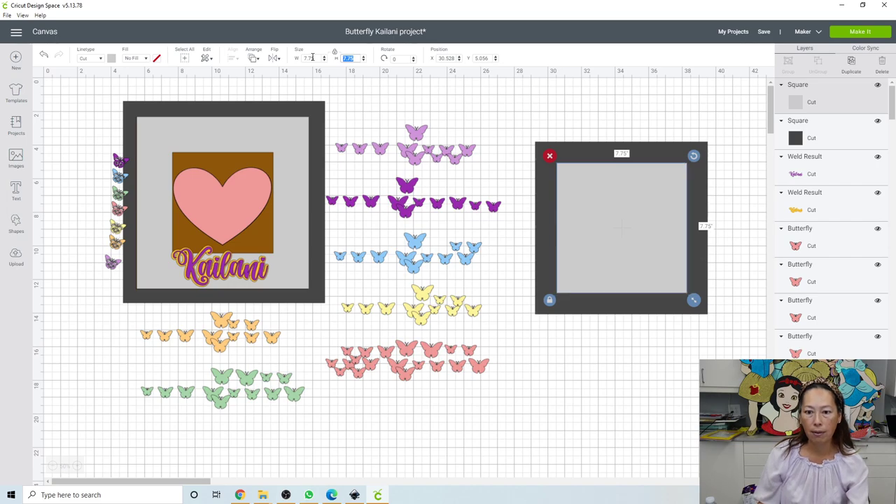
Select the light grey and dark squares together and align them by Center.
{"action": "left_click", "coordinate": [680, 357]}
{"action": "left_click_drag", "start_coordinate": [693, 357], "coordinate": [620, 172]}
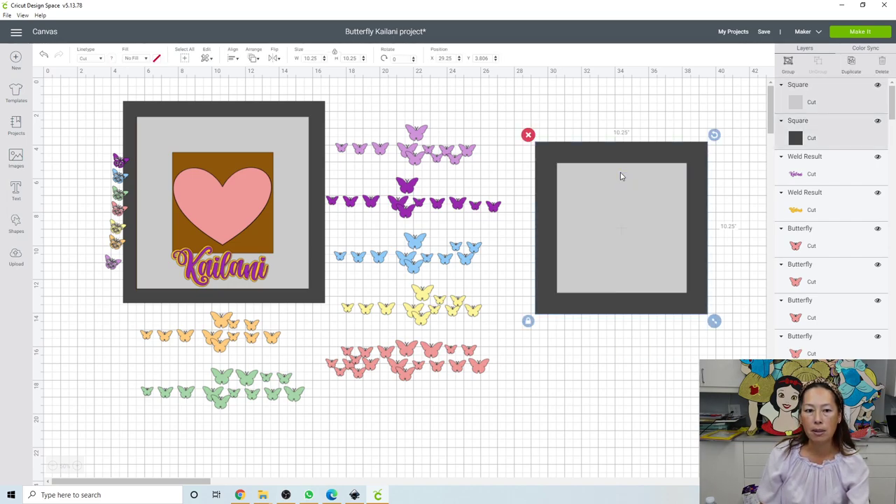
{"action": "left_click", "coordinate": [232, 61]}
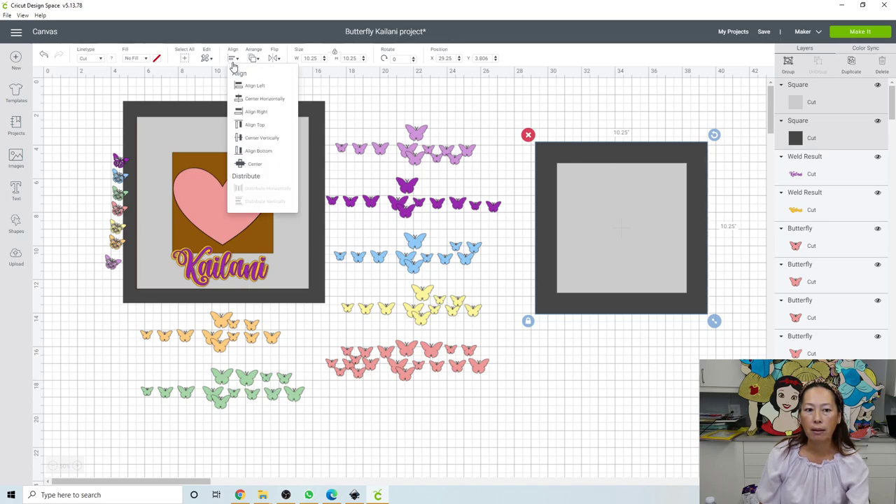
{"action": "left_click", "coordinate": [254, 167]}
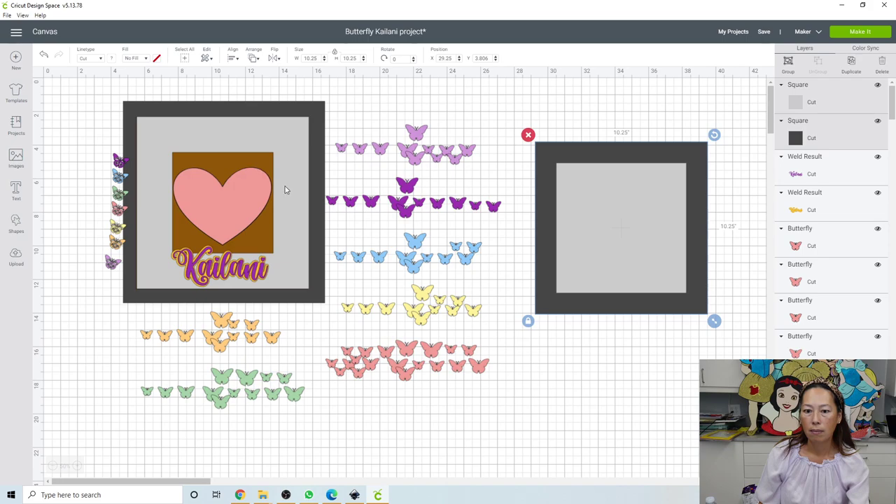
Slice the light grey square out of the dark square to form the mat opening.
{"action": "left_click", "coordinate": [694, 428]}
{"action": "left_click_drag", "start_coordinate": [697, 389], "coordinate": [620, 225]}
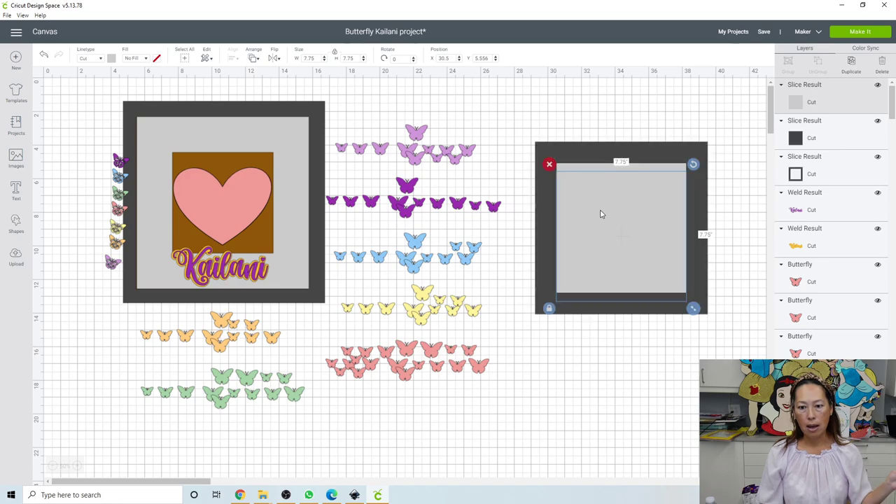
Move the two 7.75-inch cut-out squares out of the dark frame and delete them both.
{"action": "left_click_drag", "start_coordinate": [610, 229], "coordinate": [639, 501]}
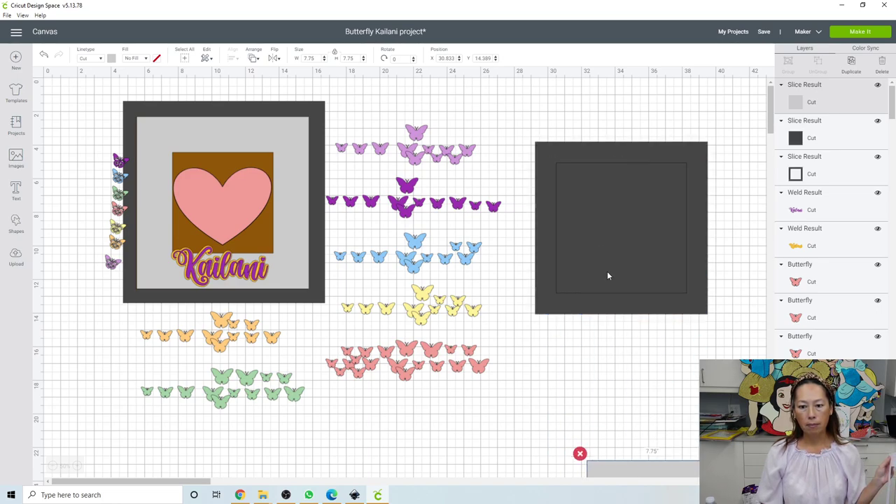
{"action": "left_click_drag", "start_coordinate": [600, 260], "coordinate": [620, 414]}
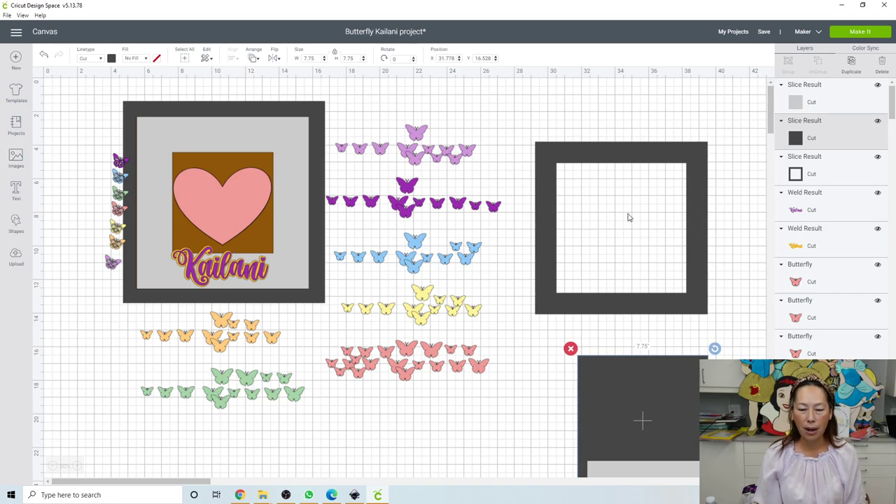
{"action": "scroll", "coordinate": [596, 269], "scroll_direction": "down", "scroll_amount": 3}
{"action": "left_click", "coordinate": [538, 333]}
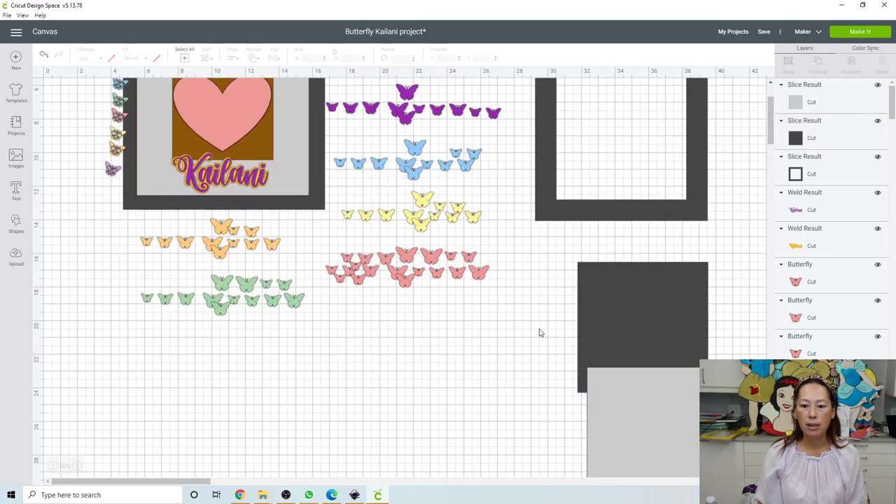
{"action": "left_click_drag", "start_coordinate": [540, 327], "coordinate": [664, 422]}
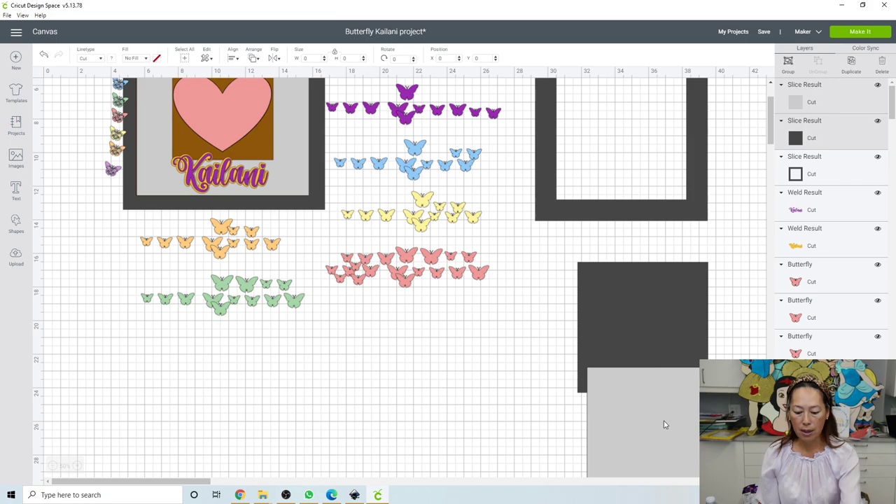
{"action": "key", "text": "Delete"}
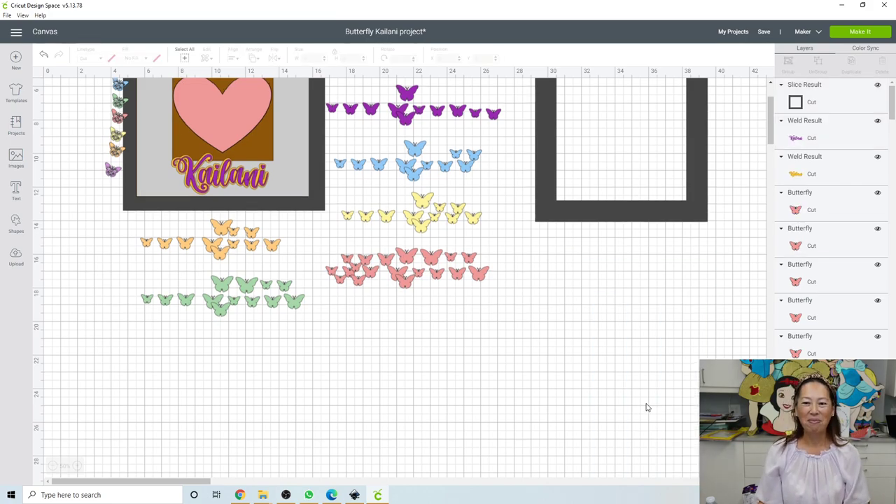
{"action": "scroll", "coordinate": [647, 408], "scroll_direction": "up", "scroll_amount": 2}
{"action": "scroll", "coordinate": [595, 151], "scroll_direction": "up", "scroll_amount": 2}
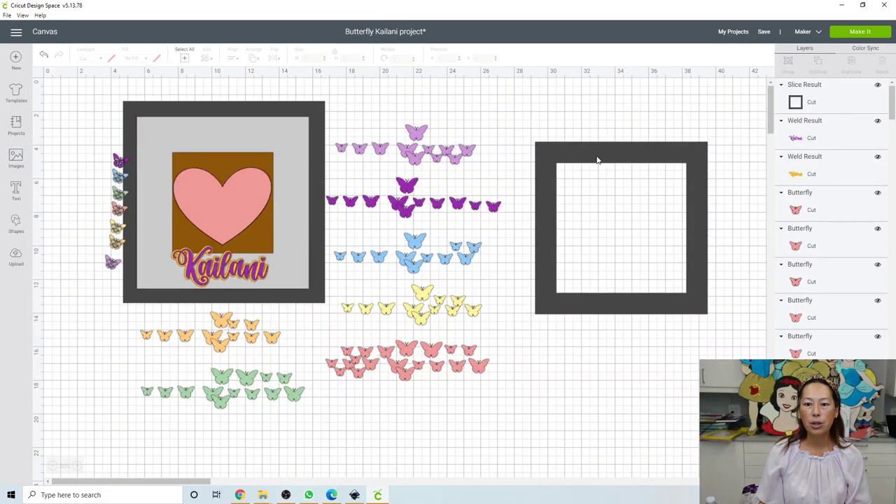
{"action": "left_click", "coordinate": [599, 159]}
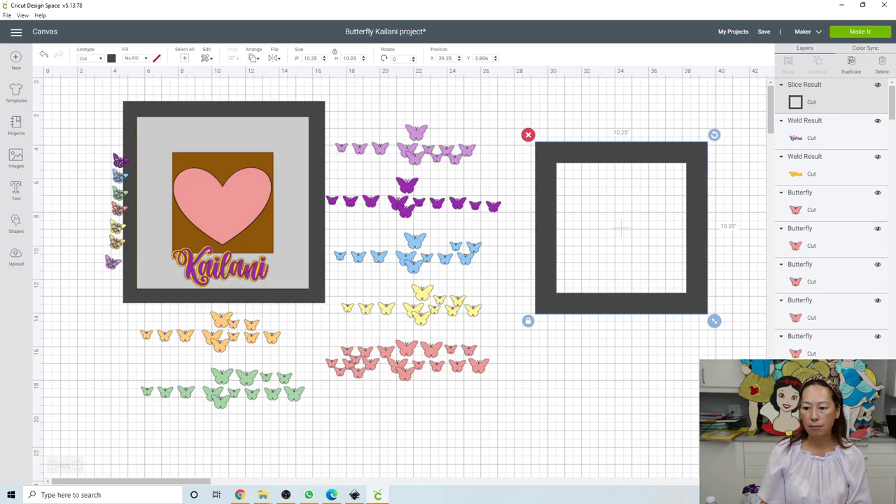
{"action": "left_click", "coordinate": [875, 472]}
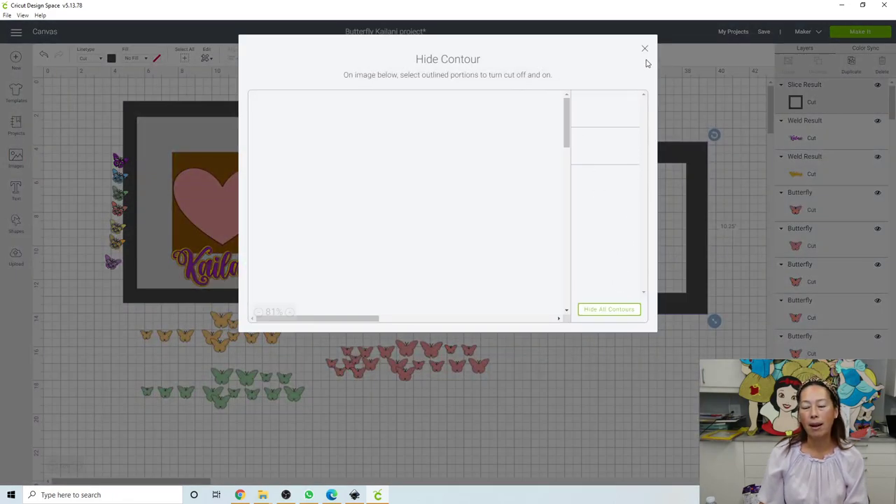
{"action": "left_click", "coordinate": [645, 49]}
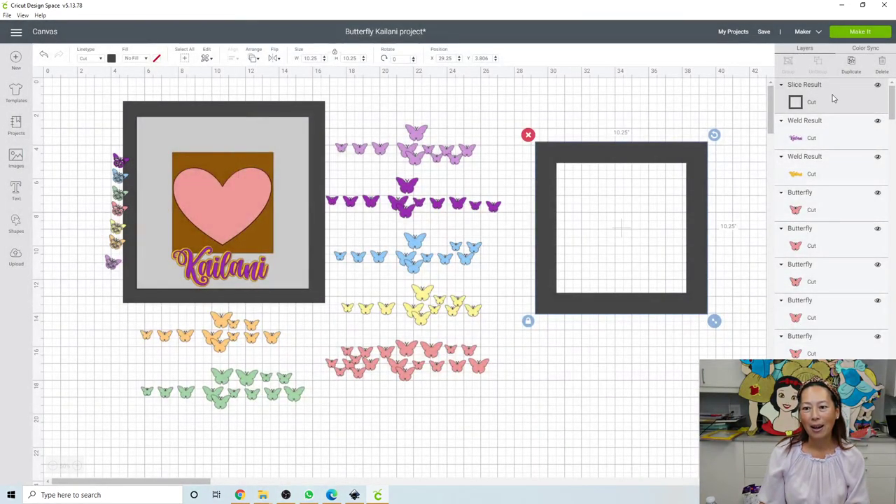
Duplicate the 10.25-inch dark frame and place the copy directly below the original.
{"action": "left_click", "coordinate": [809, 90]}
{"action": "left_click", "coordinate": [673, 172]}
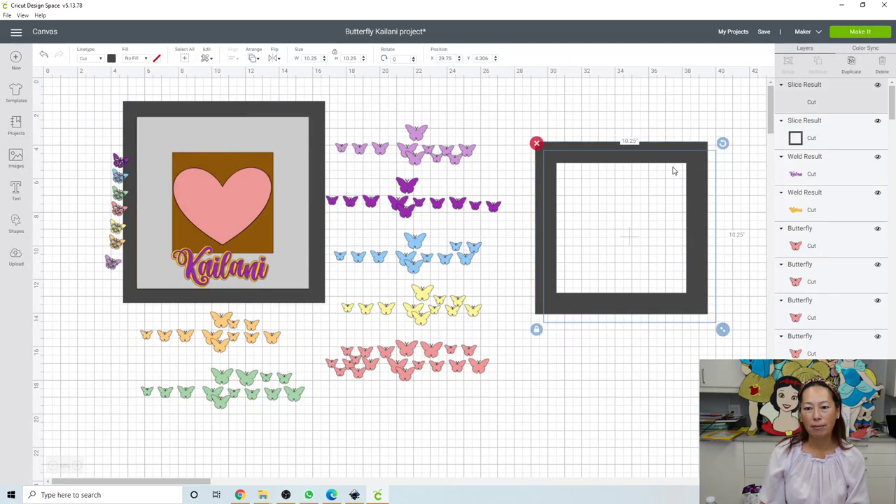
{"action": "left_click_drag", "start_coordinate": [670, 200], "coordinate": [661, 343]}
{"action": "scroll", "coordinate": [649, 337], "scroll_direction": "down", "scroll_amount": 4}
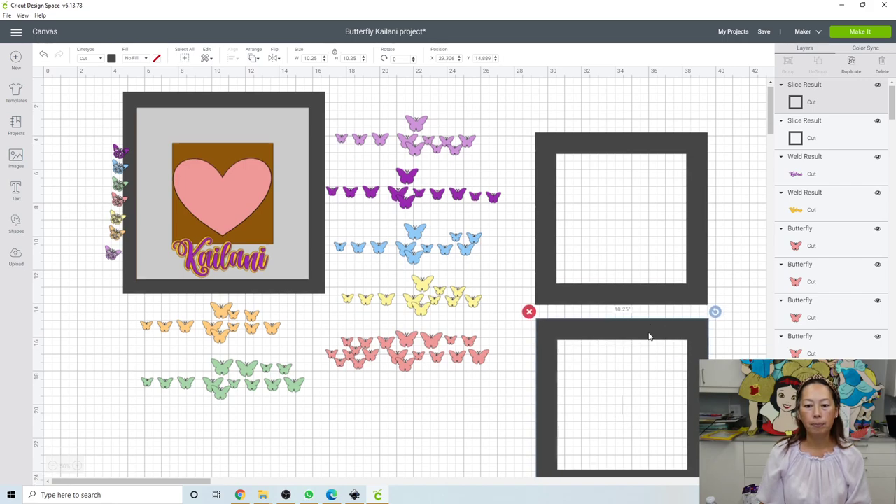
Insert a heart shape below the pink butterflies and stretch it with unlocked proportions to about 4.56 by 3.606 inches.
{"action": "left_click", "coordinate": [18, 222]}
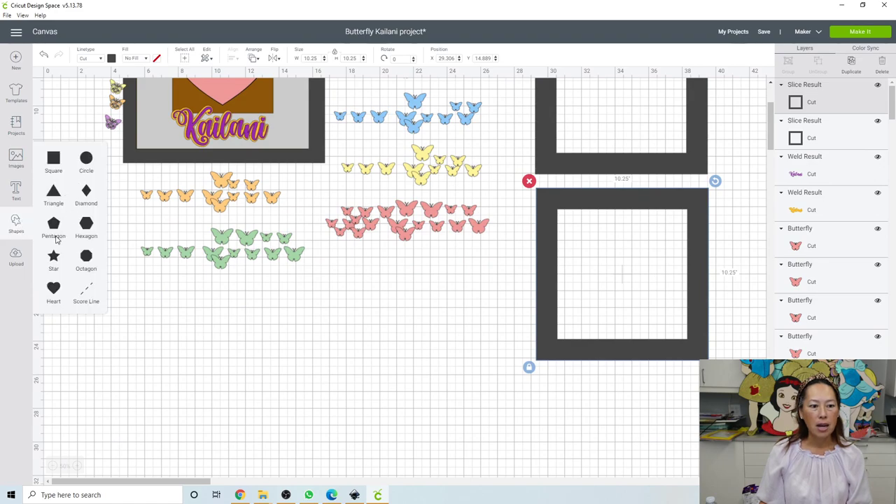
{"action": "left_click", "coordinate": [58, 289]}
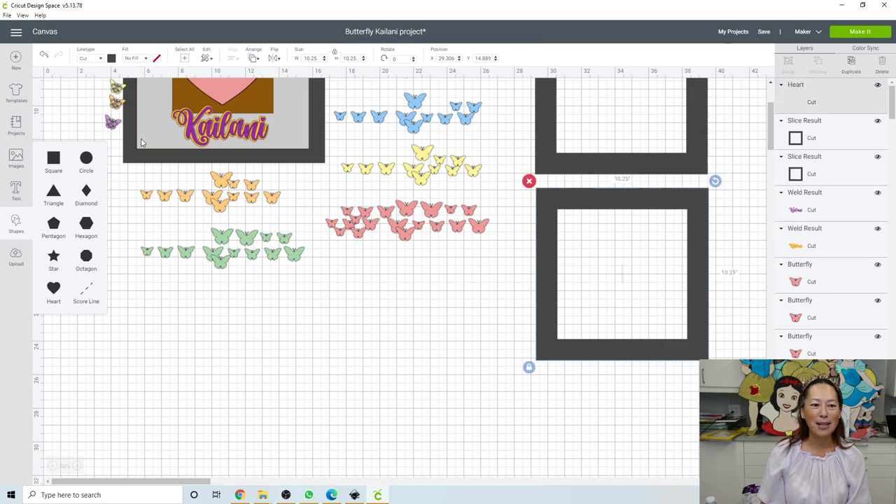
{"action": "left_click_drag", "start_coordinate": [197, 180], "coordinate": [407, 314]}
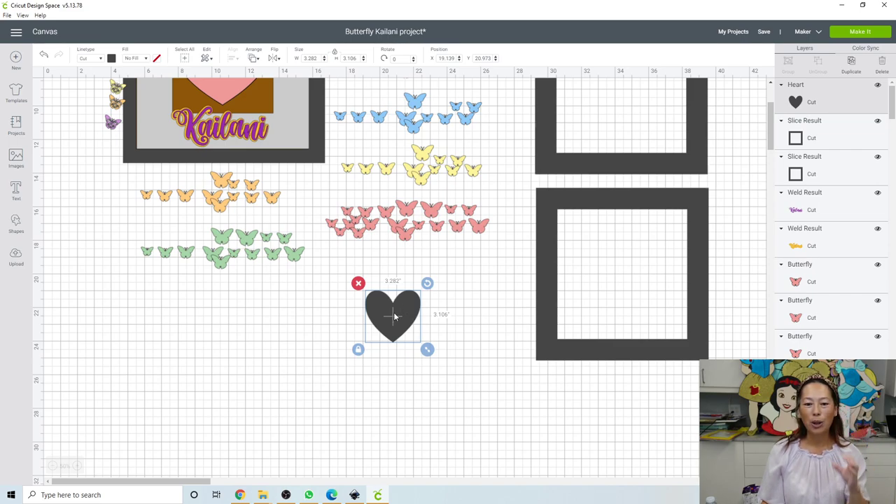
{"action": "left_click", "coordinate": [357, 349]}
{"action": "left_click_drag", "start_coordinate": [427, 350], "coordinate": [449, 358]}
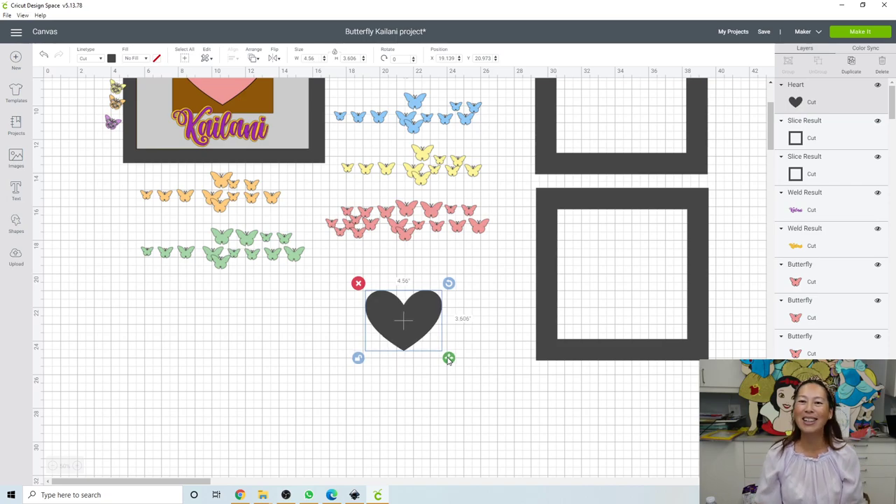
Lock the heart's proportions, enlarge it to about 5.755 by 4.551 inches and place it inside the lower frame's opening.
{"action": "scroll", "coordinate": [413, 413], "scroll_direction": "up", "scroll_amount": 3}
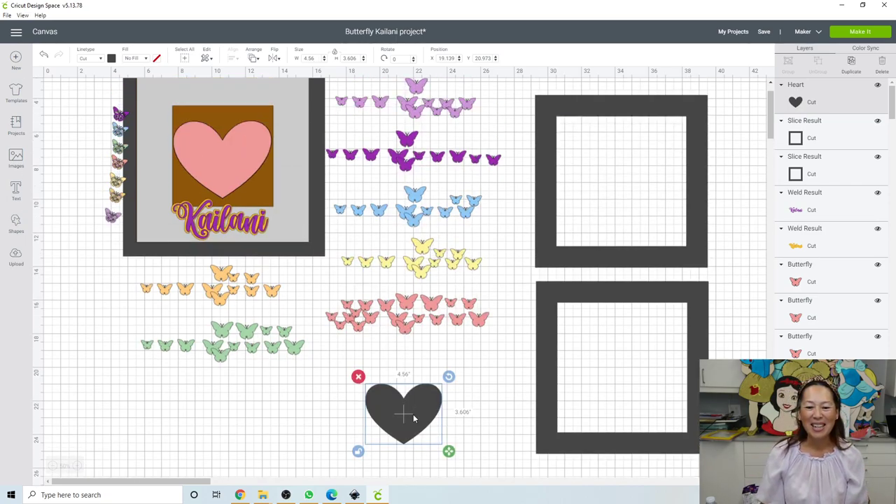
{"action": "left_click", "coordinate": [358, 451]}
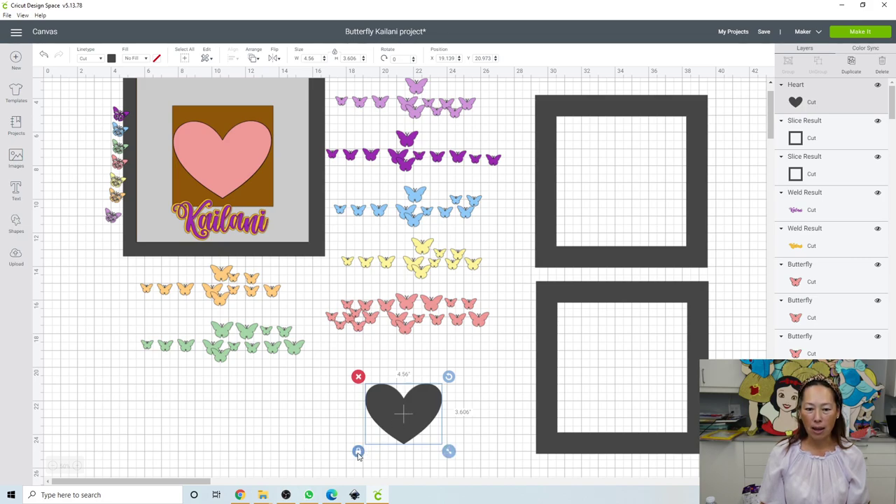
{"action": "left_click_drag", "start_coordinate": [449, 451], "coordinate": [462, 462]}
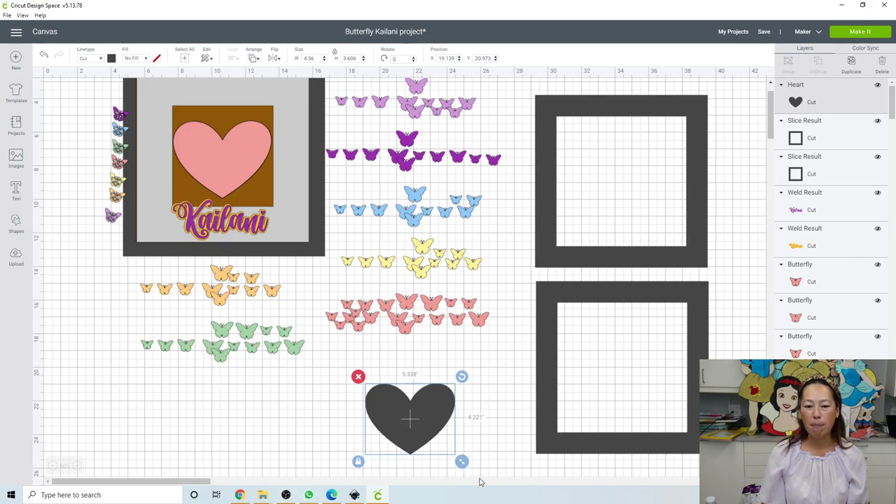
{"action": "left_click_drag", "start_coordinate": [426, 417], "coordinate": [629, 378]}
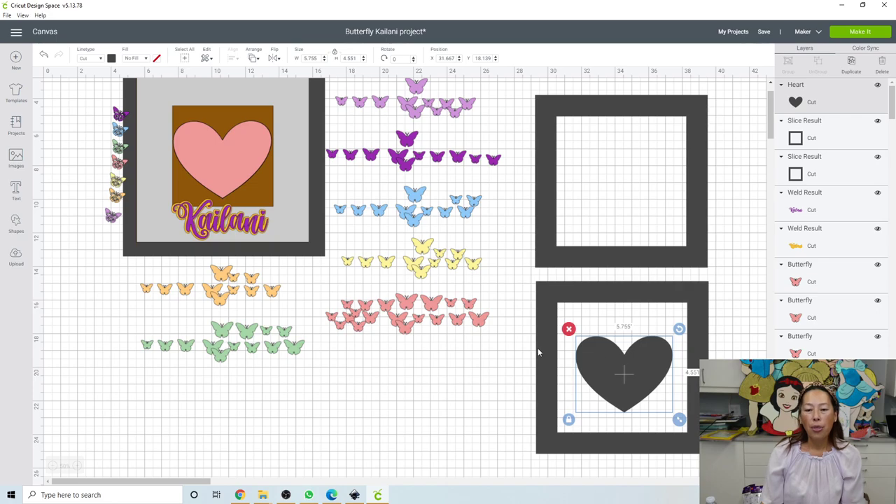
Check the butterfly heart reference photo on Instagram in Chrome and resize the heart in the lower frame to about 7.449 by 5.891 inches.
{"action": "left_click", "coordinate": [240, 495]}
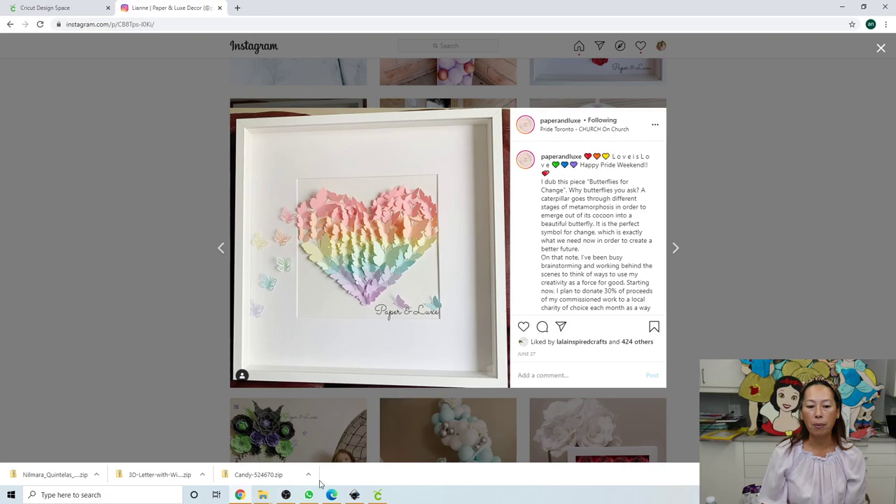
{"action": "left_click", "coordinate": [378, 495]}
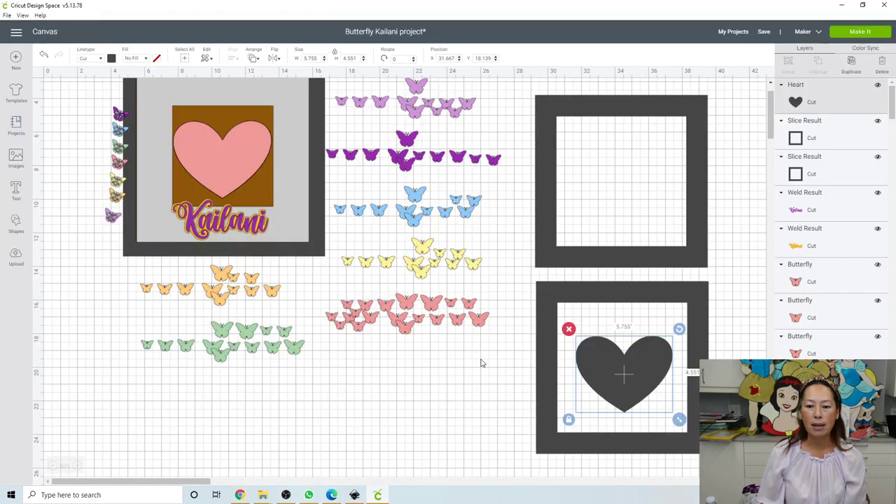
{"action": "left_click_drag", "start_coordinate": [600, 369], "coordinate": [599, 369]}
{"action": "left_click_drag", "start_coordinate": [669, 418], "coordinate": [700, 438]}
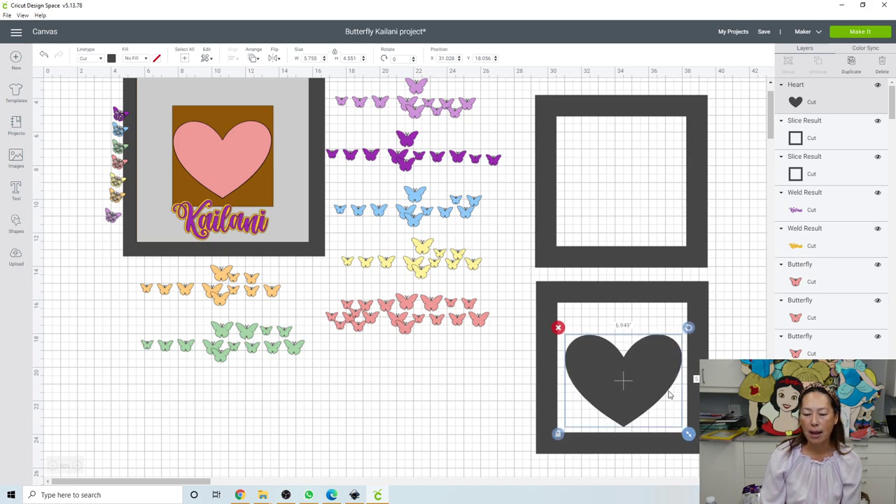
{"action": "mouse_move", "coordinate": [649, 369]}
{"action": "left_mouse_down"}
{"action": "mouse_move", "coordinate": [638, 353]}
{"action": "mouse_move", "coordinate": [658, 381]}
{"action": "left_mouse_up"}
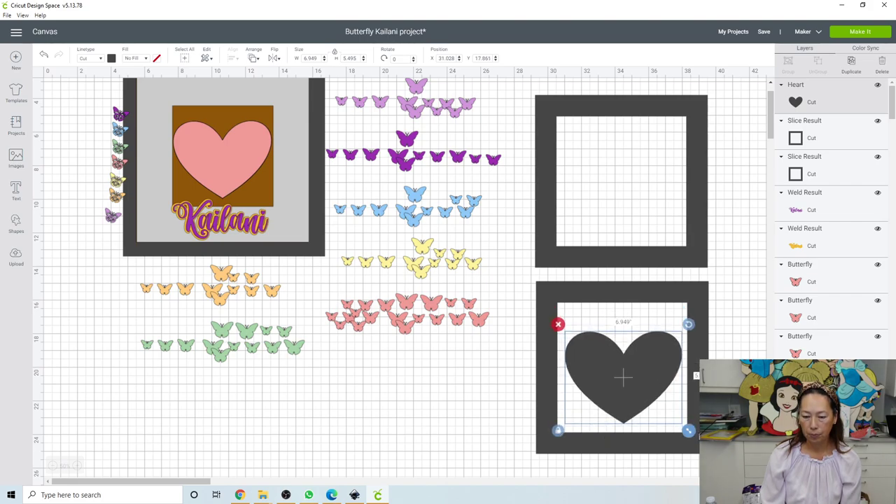
{"action": "left_click_drag", "start_coordinate": [688, 431], "coordinate": [705, 444]}
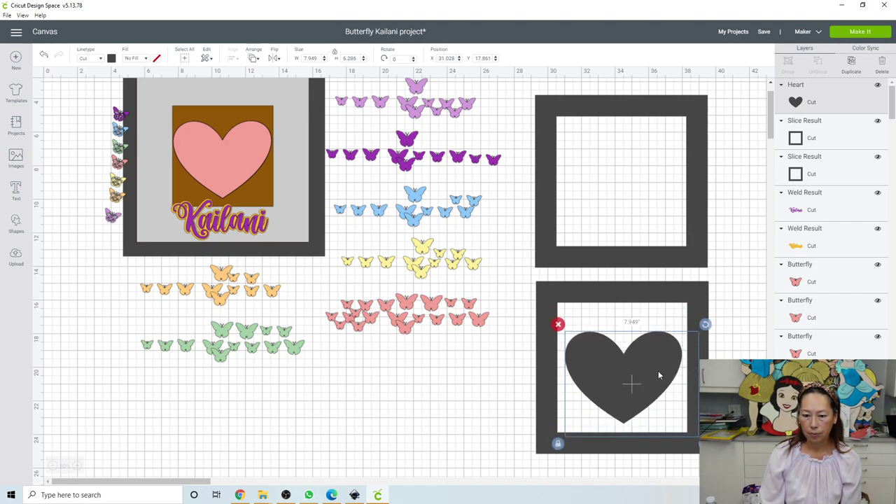
{"action": "left_click_drag", "start_coordinate": [654, 367], "coordinate": [643, 356]}
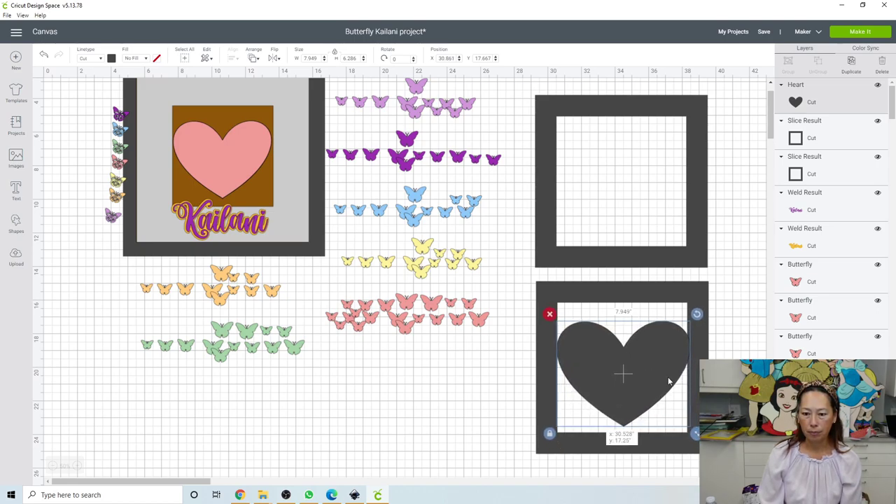
{"action": "left_click_drag", "start_coordinate": [696, 434], "coordinate": [688, 426]}
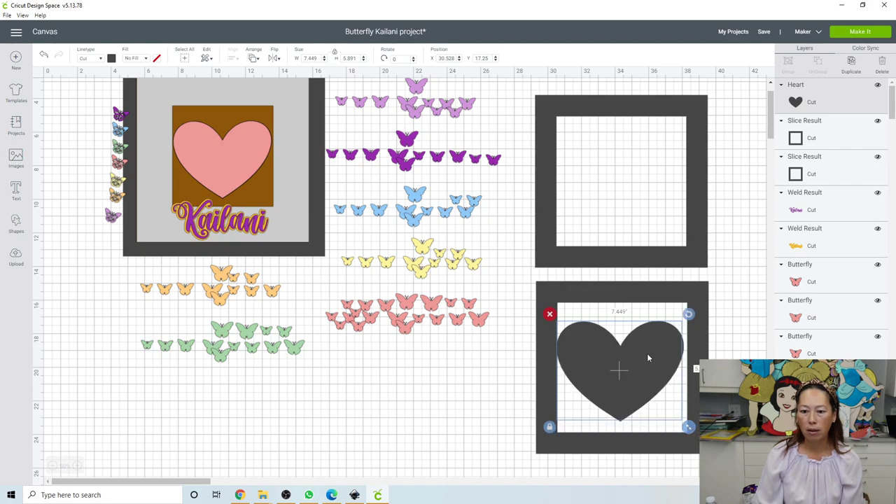
Select the heart and the lower frame together and align them by Center.
{"action": "scroll", "coordinate": [646, 354], "scroll_direction": "down", "scroll_amount": 2}
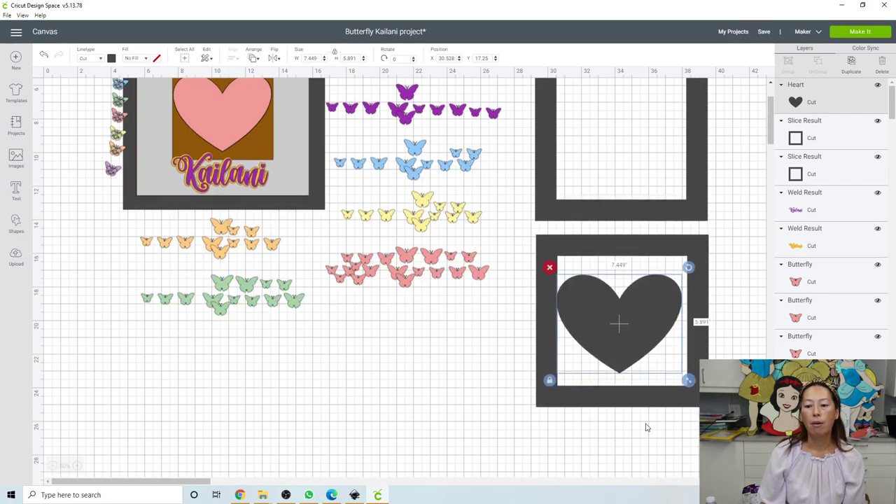
{"action": "left_click", "coordinate": [646, 427]}
{"action": "left_click_drag", "start_coordinate": [682, 442], "coordinate": [588, 319]}
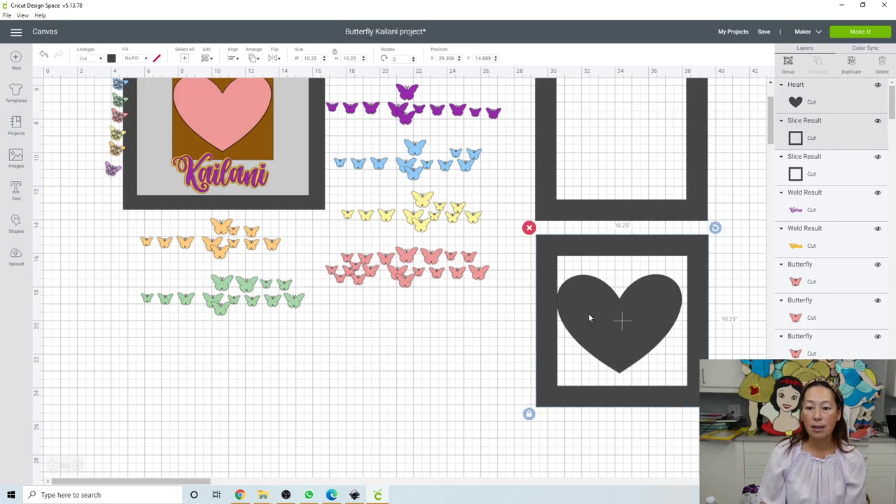
{"action": "left_click", "coordinate": [232, 59]}
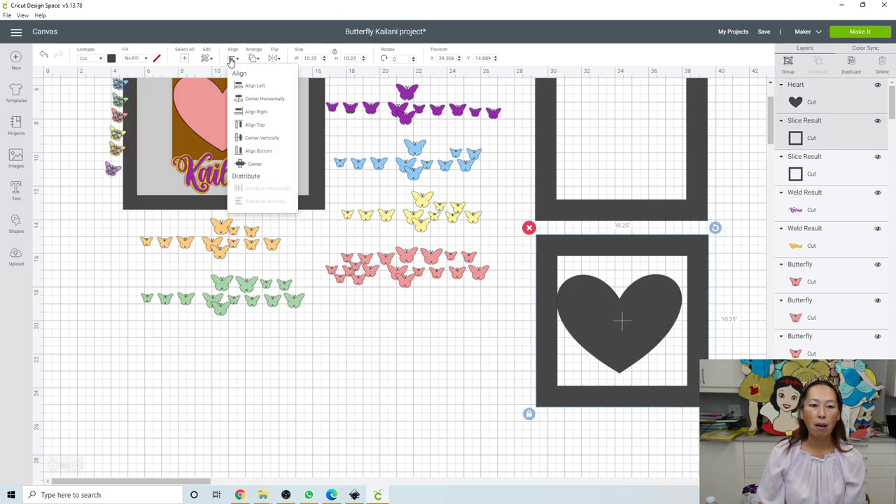
{"action": "left_click", "coordinate": [256, 164]}
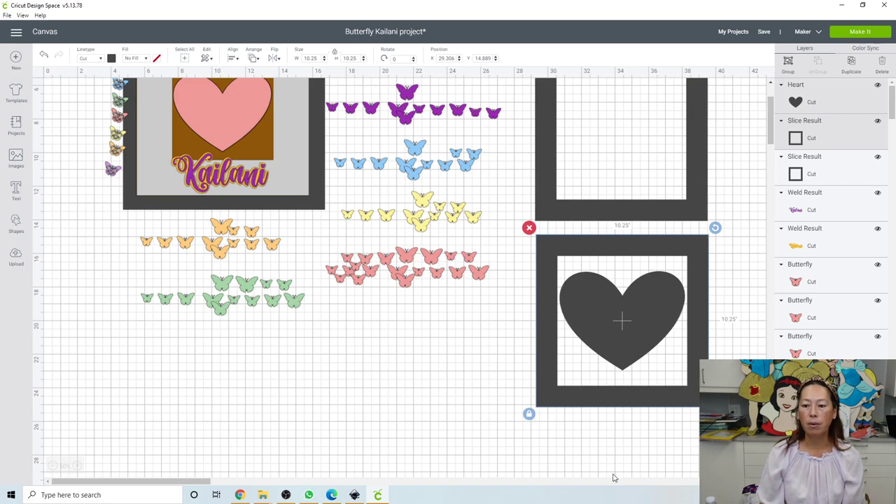
Hide all contours of the lower frame so it becomes a solid square behind the heart.
{"action": "left_click", "coordinate": [620, 447]}
{"action": "left_click", "coordinate": [621, 320]}
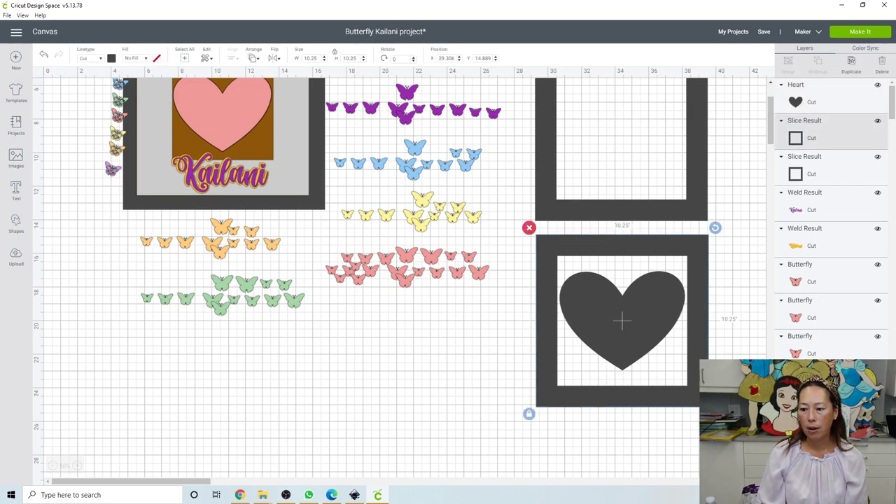
{"action": "left_click", "coordinate": [874, 476]}
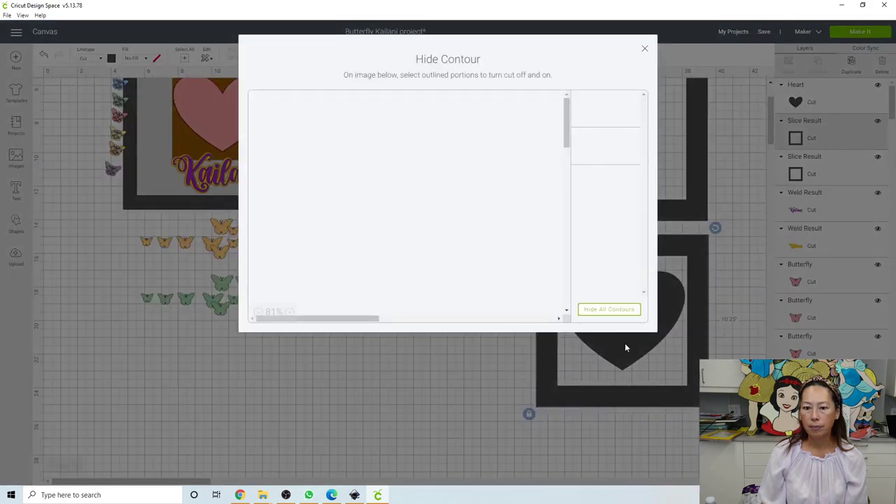
{"action": "left_click", "coordinate": [605, 309]}
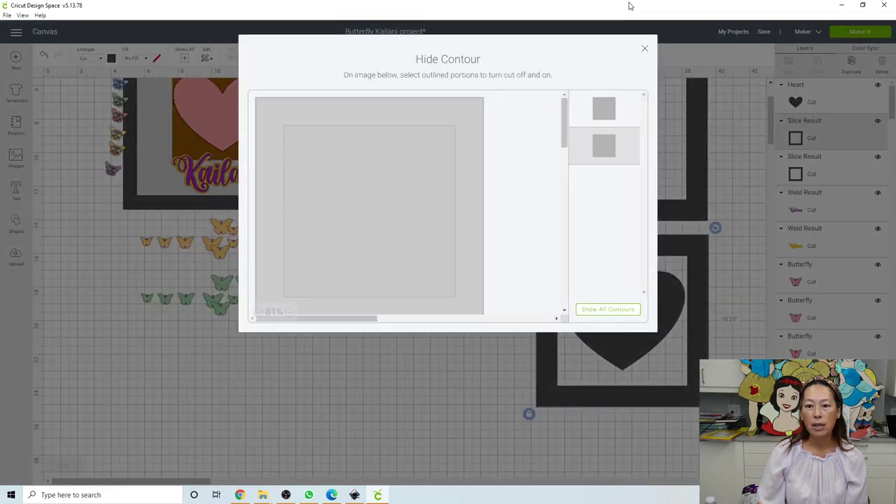
{"action": "left_click", "coordinate": [644, 48]}
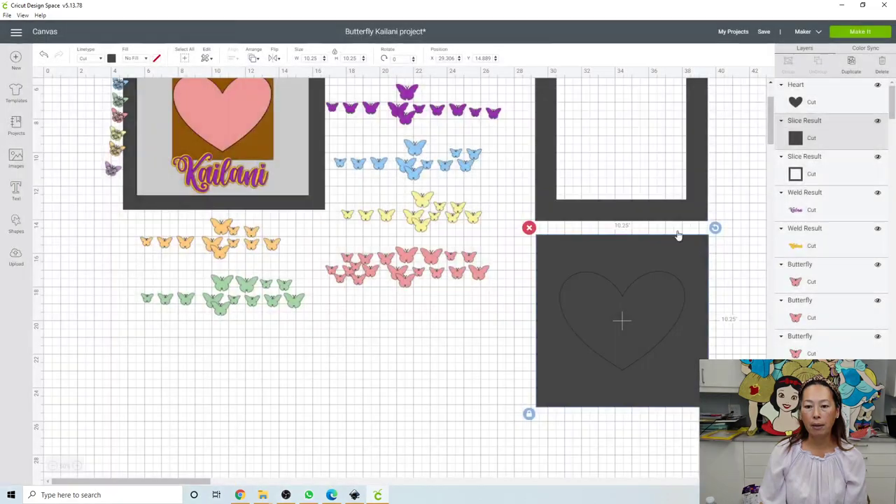
{"action": "left_click", "coordinate": [644, 446]}
{"action": "left_click_drag", "start_coordinate": [684, 449], "coordinate": [580, 305]}
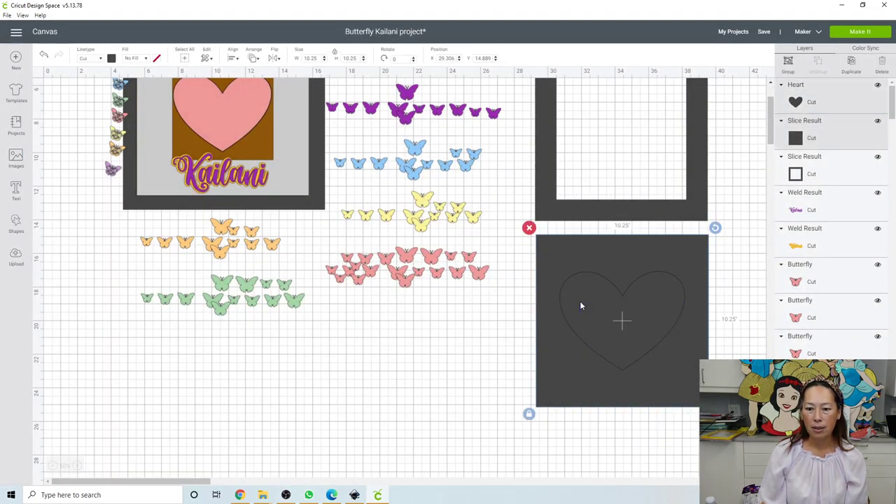
{"action": "left_click", "coordinate": [588, 455]}
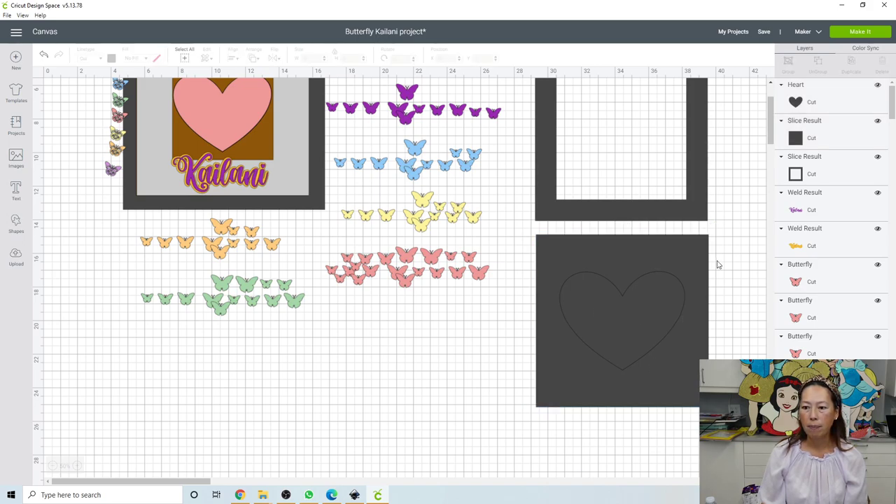
Change the large outlined heart's linetype to Deboss and check the butterfly heart reference photo on Instagram in Chrome.
{"action": "left_click", "coordinate": [823, 103]}
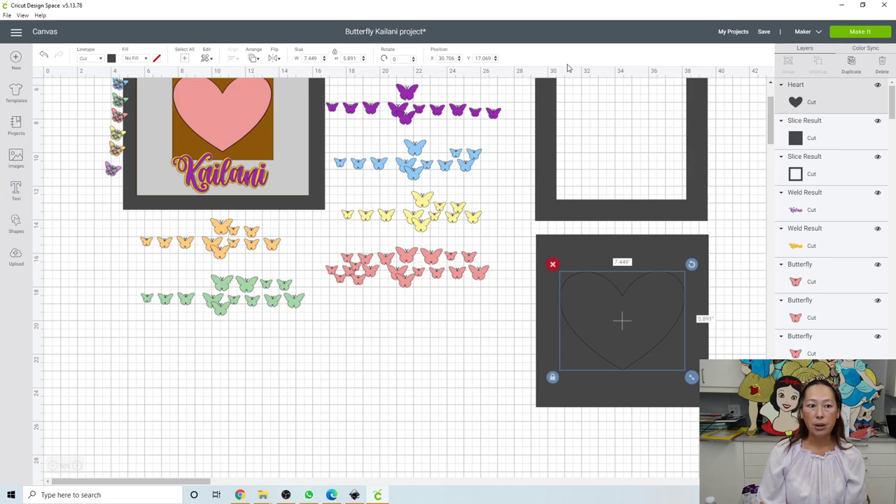
{"action": "left_click", "coordinate": [103, 59]}
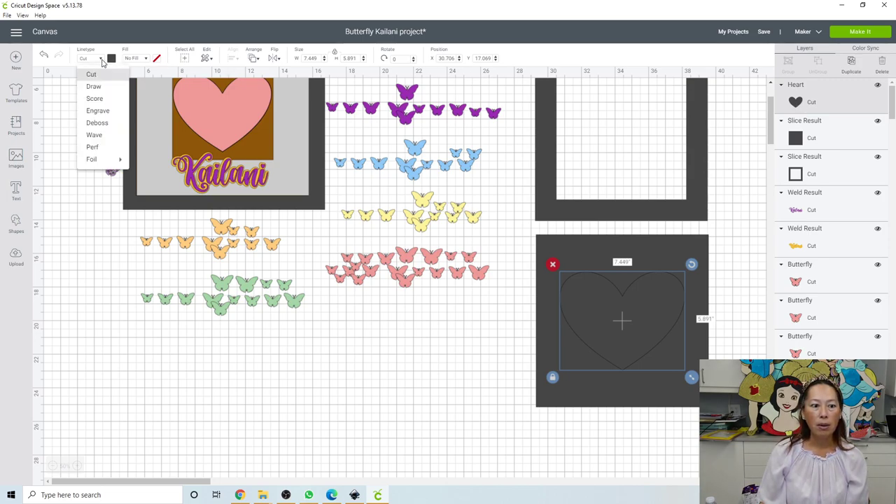
{"action": "left_click", "coordinate": [99, 123]}
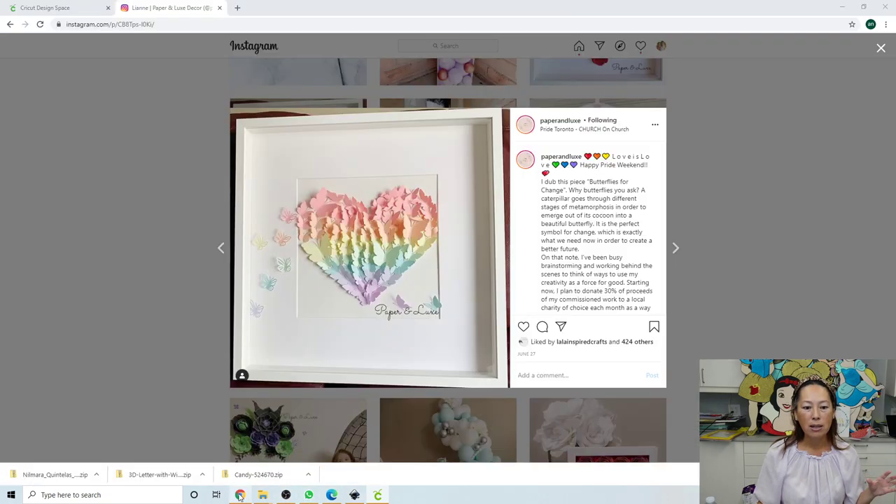
{"action": "left_click", "coordinate": [239, 495]}
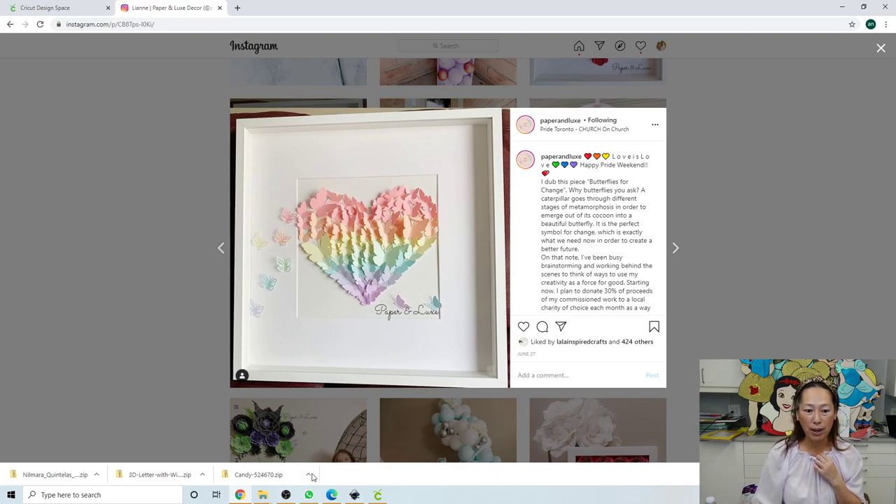
{"action": "left_click", "coordinate": [377, 495]}
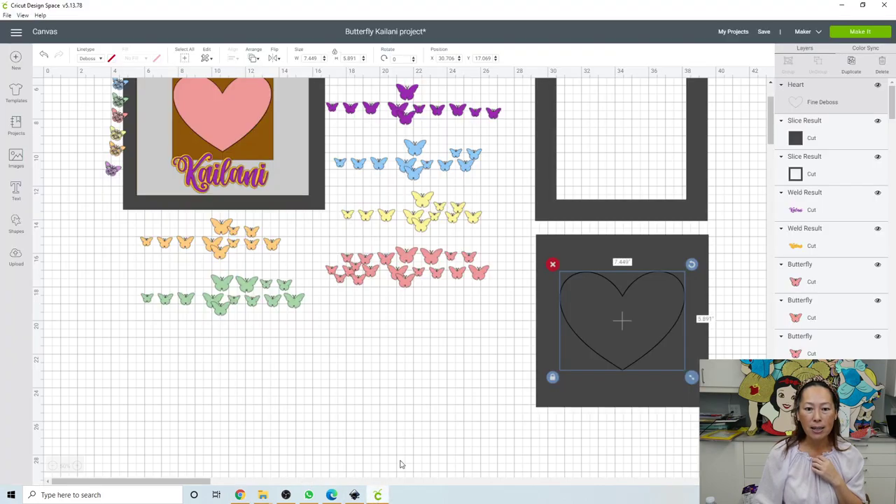
Select the debossed heart together with the solid 10.25-inch square behind it and attach them.
{"action": "left_click", "coordinate": [439, 307]}
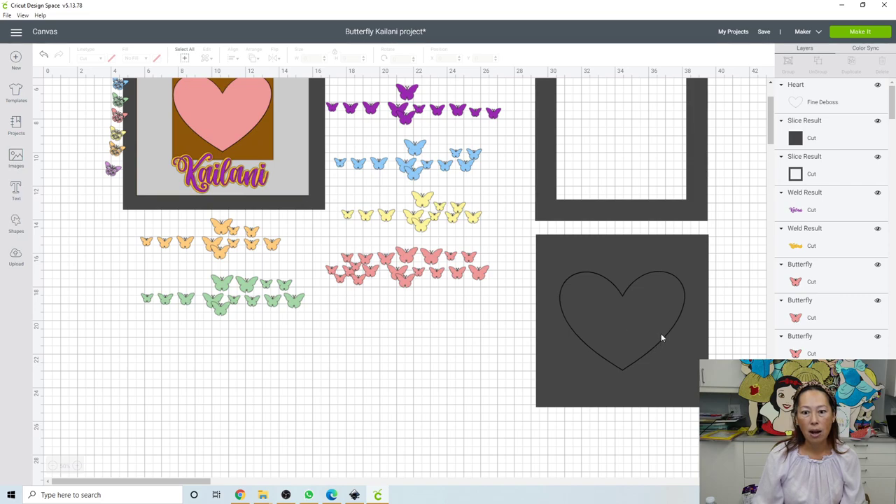
{"action": "left_click", "coordinate": [814, 105]}
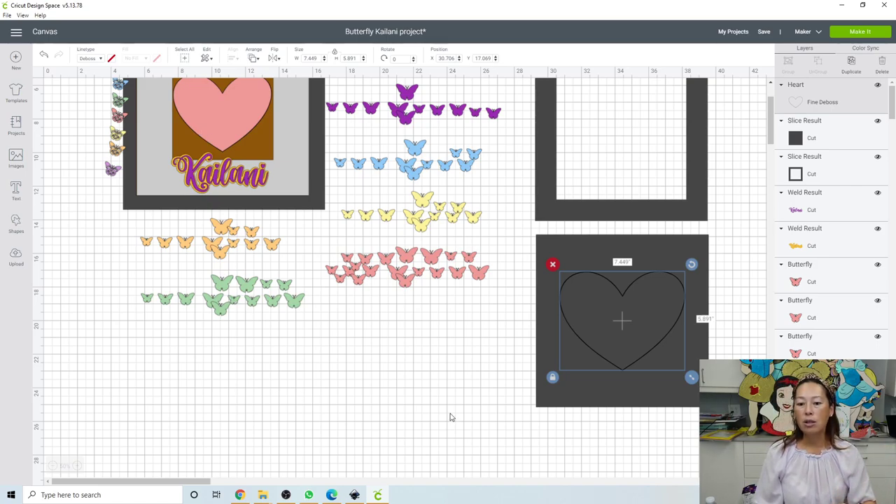
{"action": "left_click", "coordinate": [620, 444]}
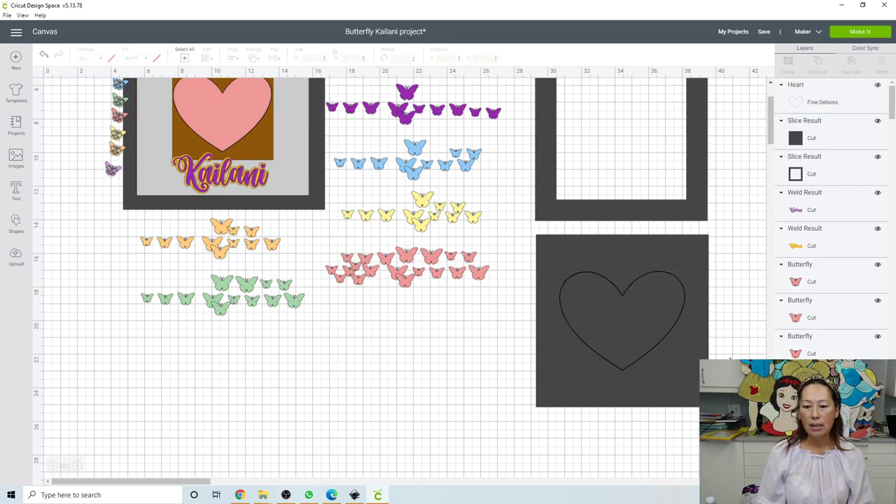
{"action": "left_click_drag", "start_coordinate": [696, 443], "coordinate": [571, 341]}
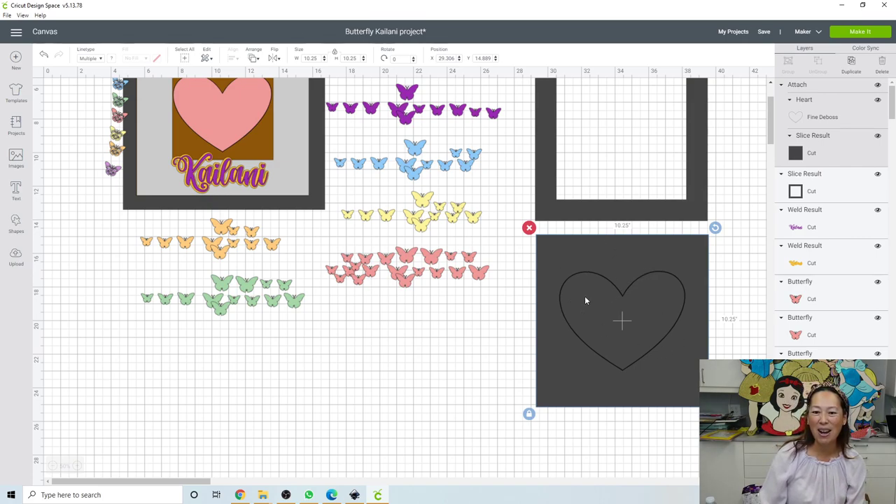
Search the Cricut image library for "butterfly".
{"action": "scroll", "coordinate": [602, 210], "scroll_direction": "up", "scroll_amount": 3}
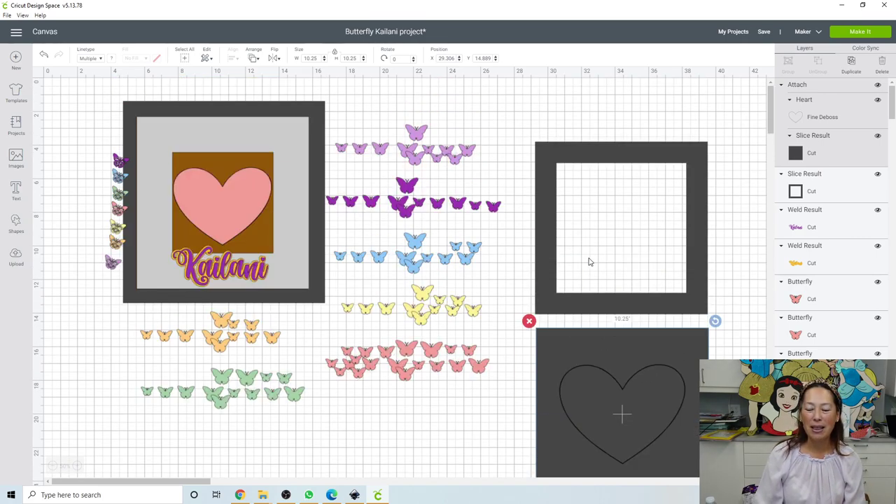
{"action": "scroll", "coordinate": [589, 262], "scroll_direction": "down", "scroll_amount": 2}
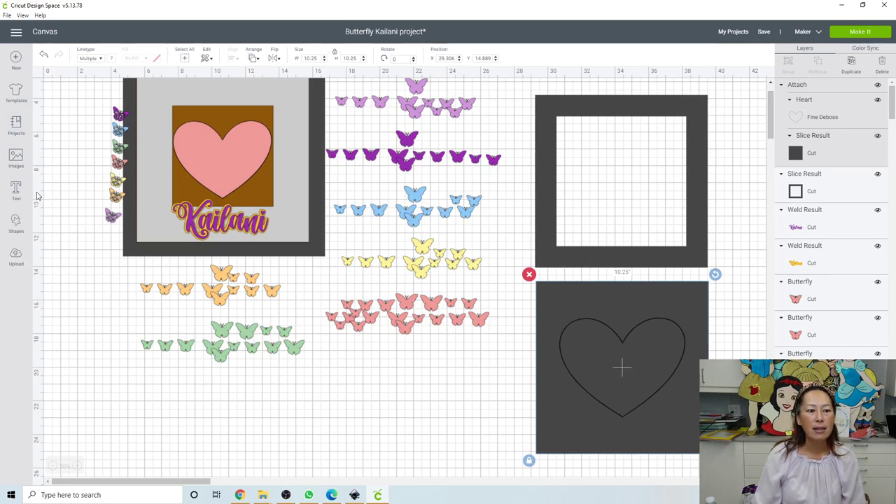
{"action": "left_click", "coordinate": [16, 162]}
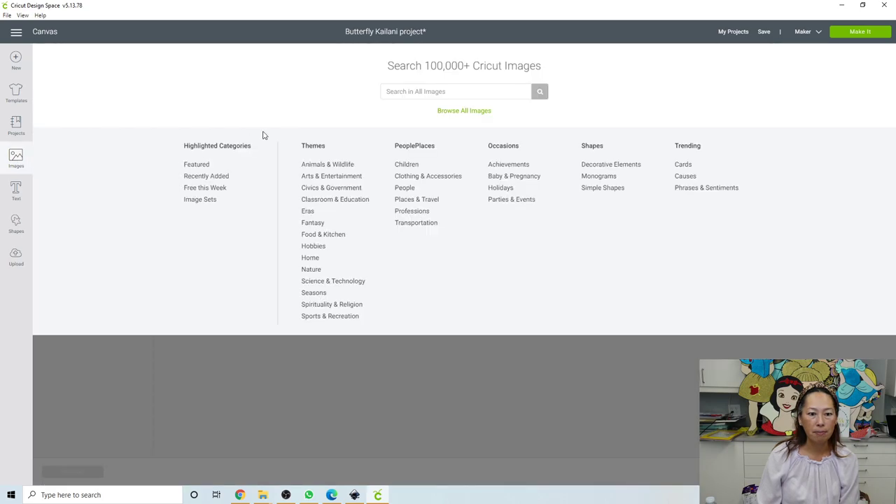
{"action": "left_click", "coordinate": [422, 91]}
{"action": "type", "text": "butterfly"}
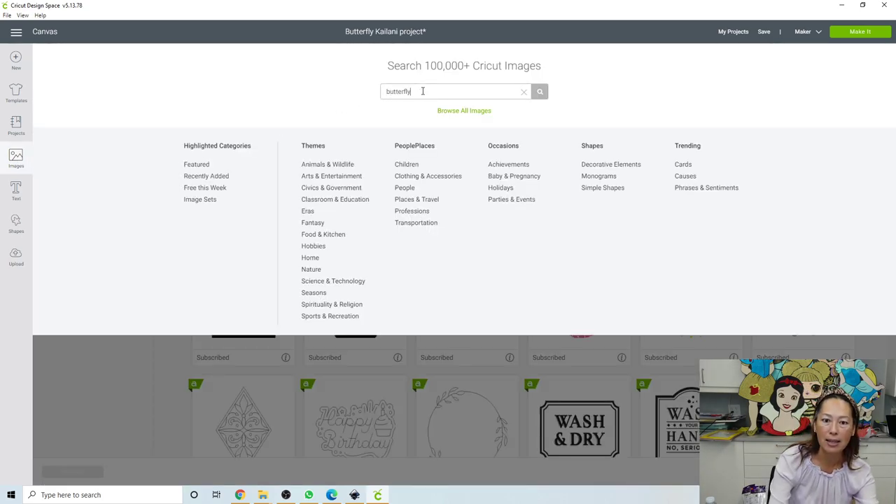
{"action": "key", "text": "Return"}
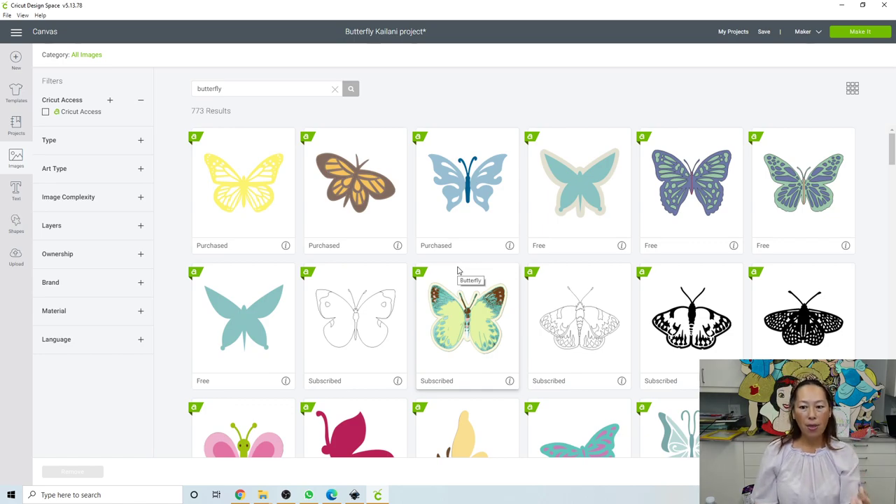
Choose the teal butterfly with dark outline and the black striped-wing butterfly from the results and insert both on the canvas.
{"action": "scroll", "coordinate": [454, 291], "scroll_direction": "down", "scroll_amount": 2}
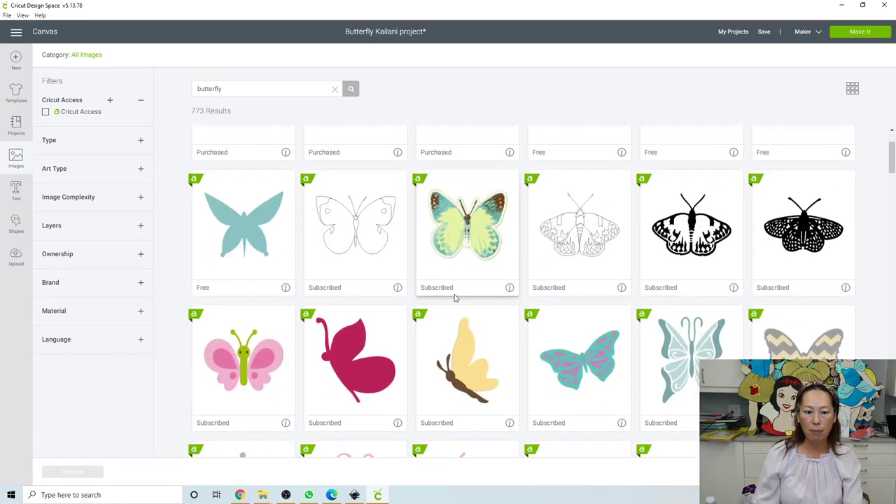
{"action": "scroll", "coordinate": [454, 299], "scroll_direction": "down", "scroll_amount": 2}
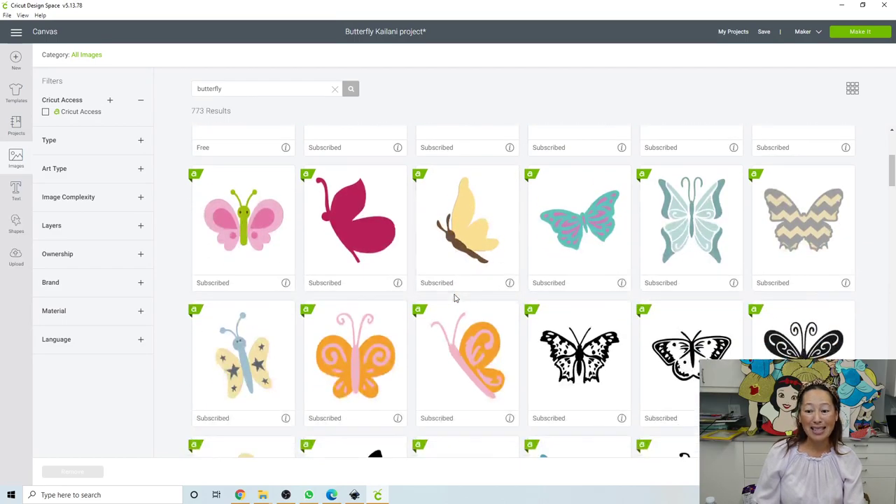
{"action": "scroll", "coordinate": [454, 299], "scroll_direction": "down", "scroll_amount": 1}
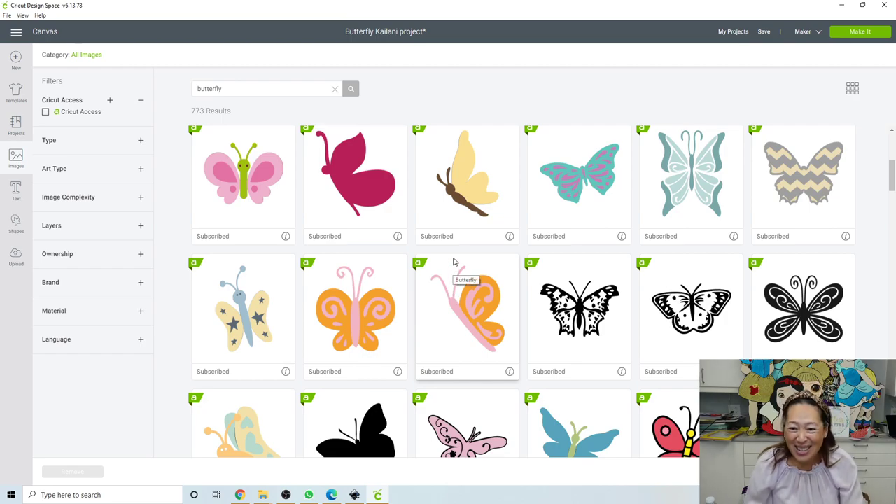
{"action": "scroll", "coordinate": [454, 261], "scroll_direction": "down", "scroll_amount": 1}
{"action": "scroll", "coordinate": [453, 261], "scroll_direction": "down", "scroll_amount": 2}
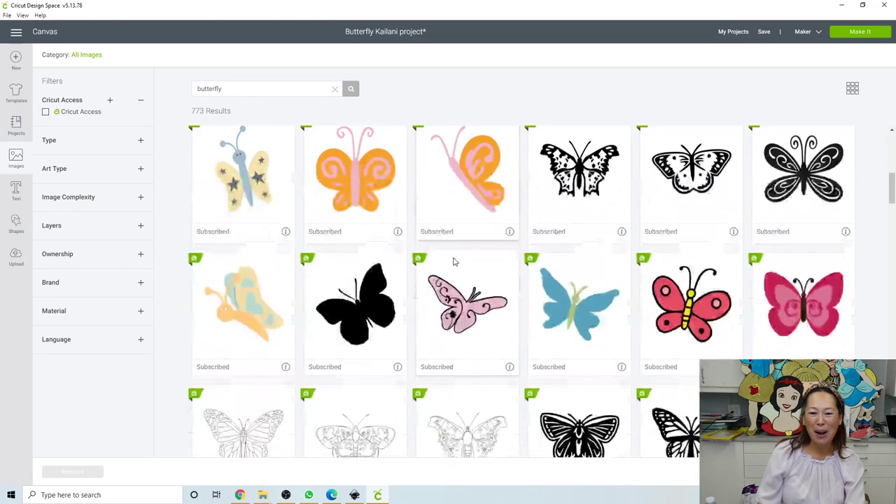
{"action": "scroll", "coordinate": [454, 261], "scroll_direction": "down", "scroll_amount": 2}
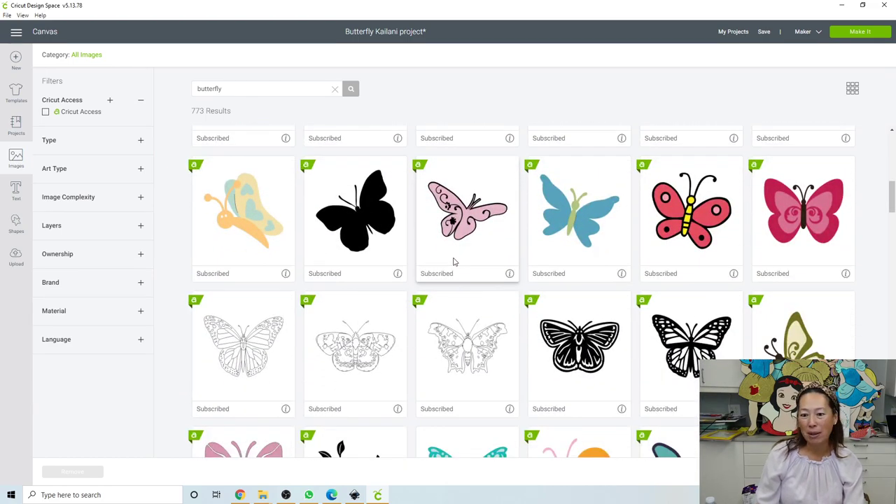
{"action": "scroll", "coordinate": [453, 261], "scroll_direction": "down", "scroll_amount": 2}
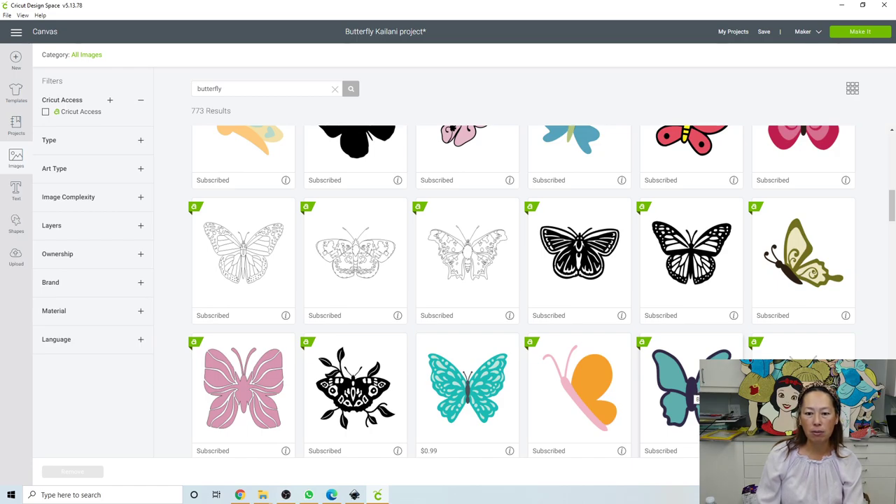
{"action": "left_click", "coordinate": [694, 396]}
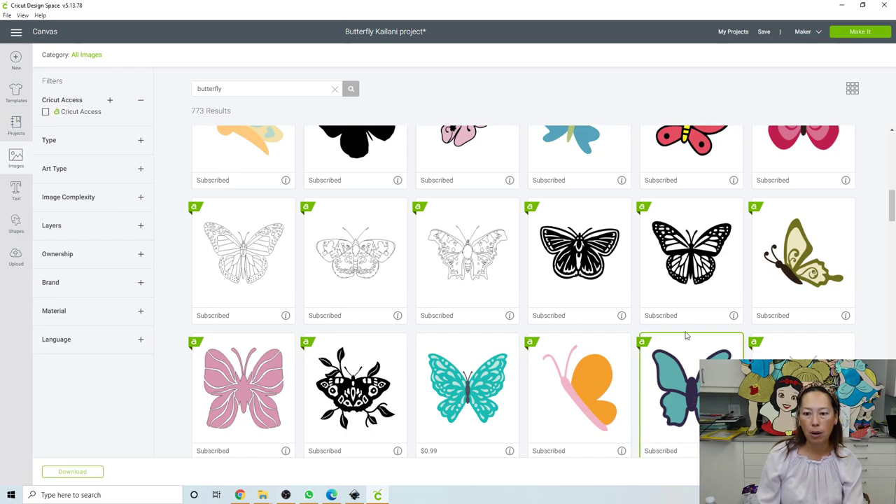
{"action": "left_click", "coordinate": [585, 256]}
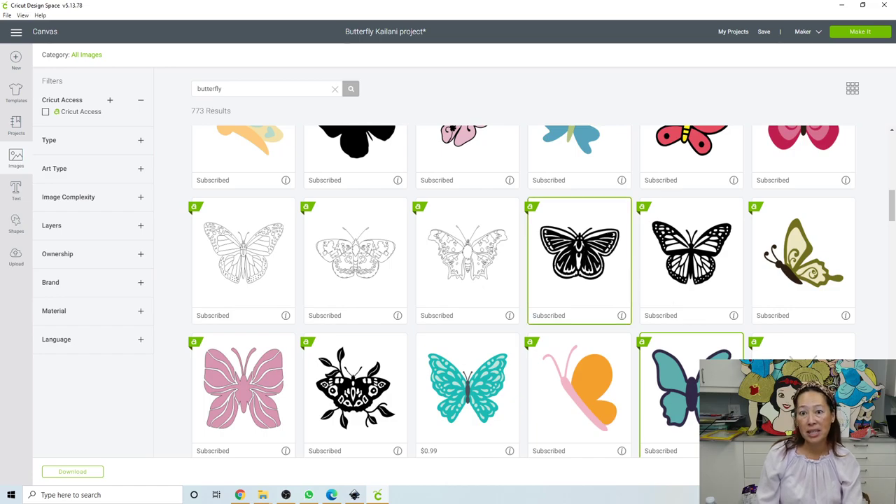
{"action": "left_click", "coordinate": [840, 471]}
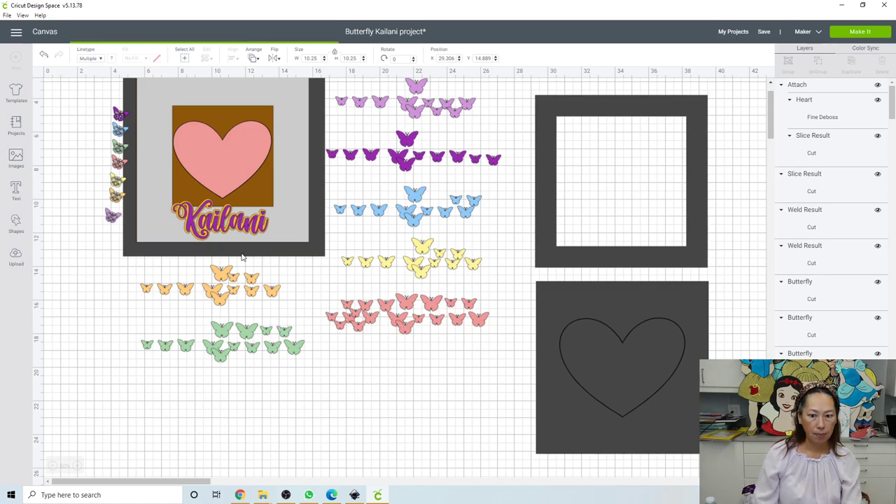
Move the black butterfly to the empty area below the pink butterflies and hide all its contours to make it solid.
{"action": "scroll", "coordinate": [185, 269], "scroll_direction": "up", "scroll_amount": 1}
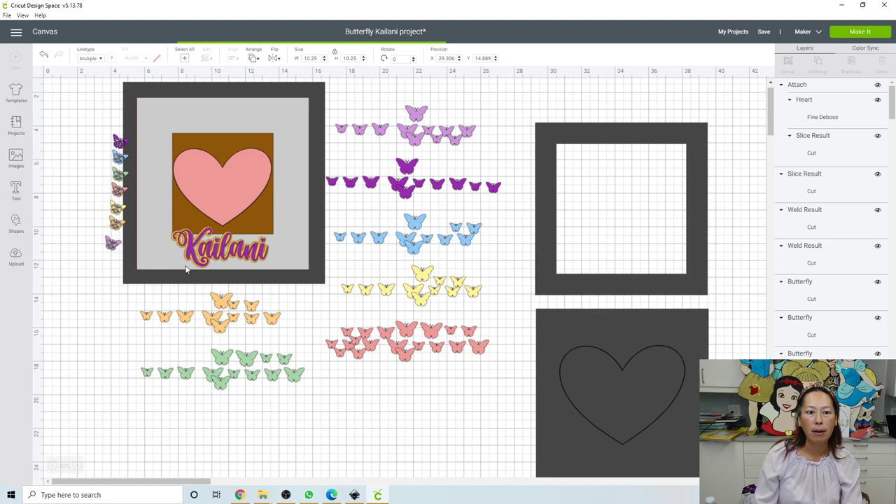
{"action": "scroll", "coordinate": [186, 269], "scroll_direction": "up", "scroll_amount": 1}
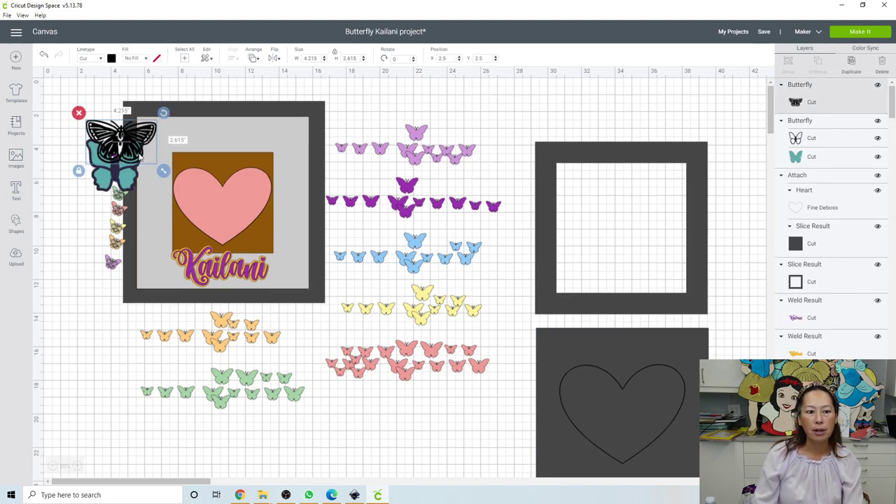
{"action": "left_click_drag", "start_coordinate": [132, 152], "coordinate": [387, 423]}
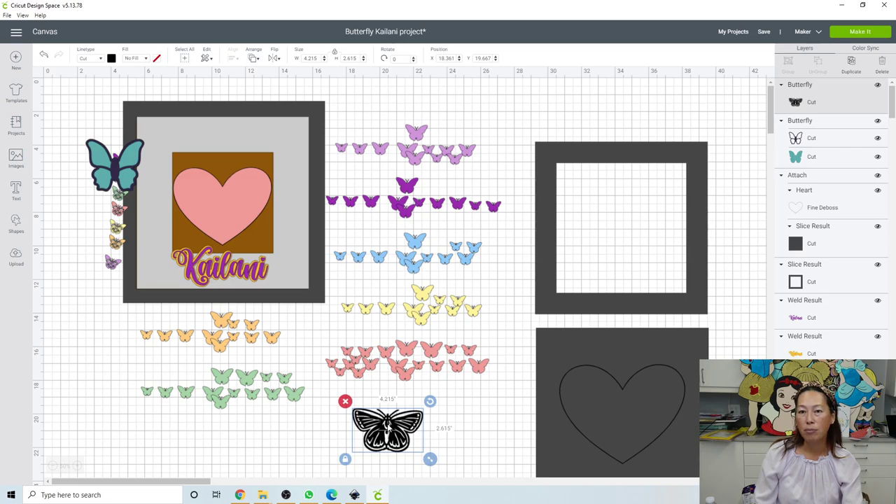
{"action": "scroll", "coordinate": [392, 394], "scroll_direction": "down", "scroll_amount": 3}
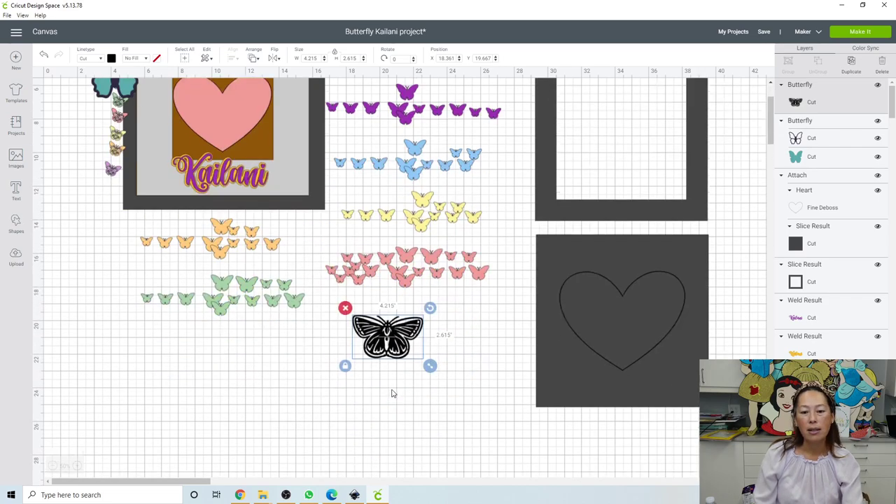
{"action": "left_click", "coordinate": [868, 483]}
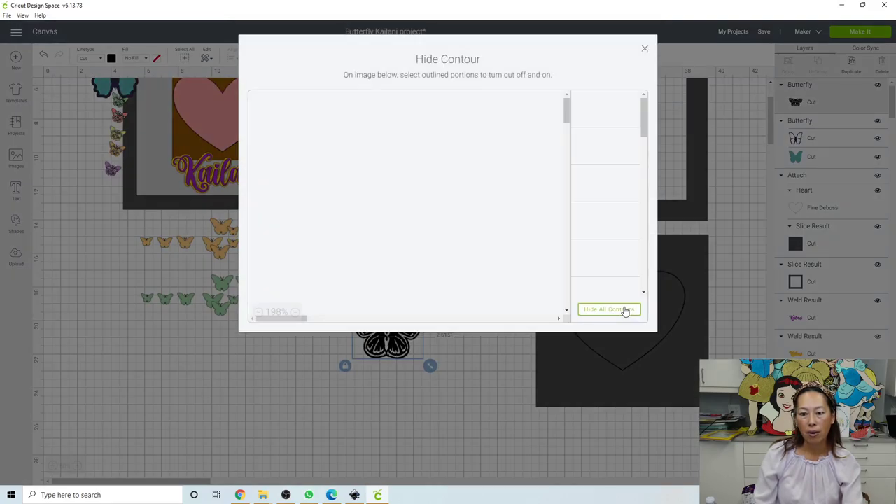
{"action": "left_click", "coordinate": [625, 310]}
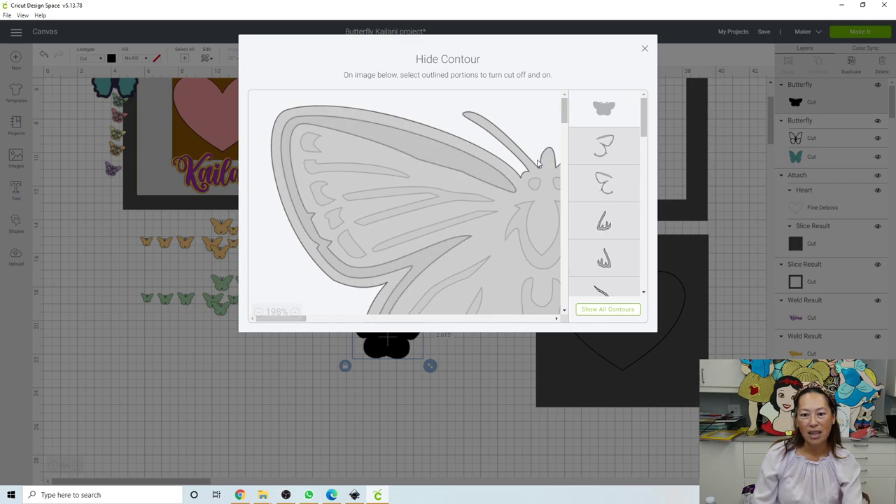
{"action": "left_click", "coordinate": [644, 48]}
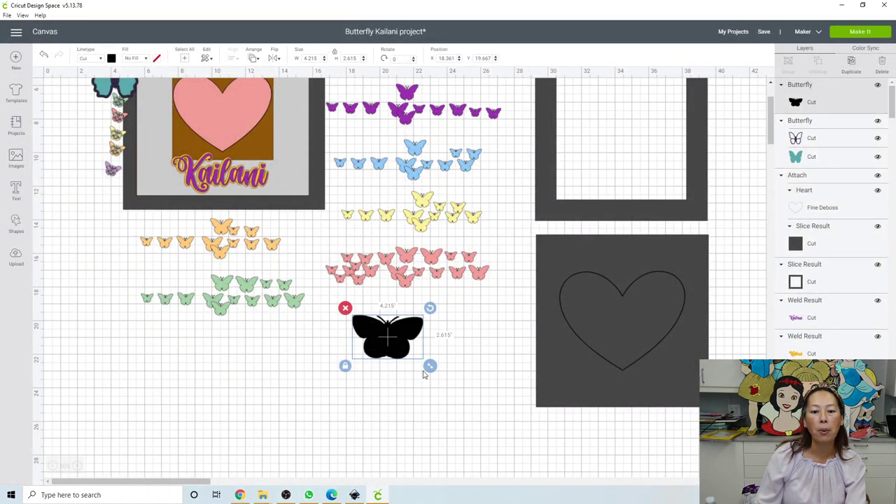
Shrink the solid black butterfly to about 2.159 by 1.34 inches, compare it with a yellow butterfly, and place it beside the heart square.
{"action": "left_click_drag", "start_coordinate": [429, 366], "coordinate": [389, 339]}
{"action": "left_click", "coordinate": [422, 198]}
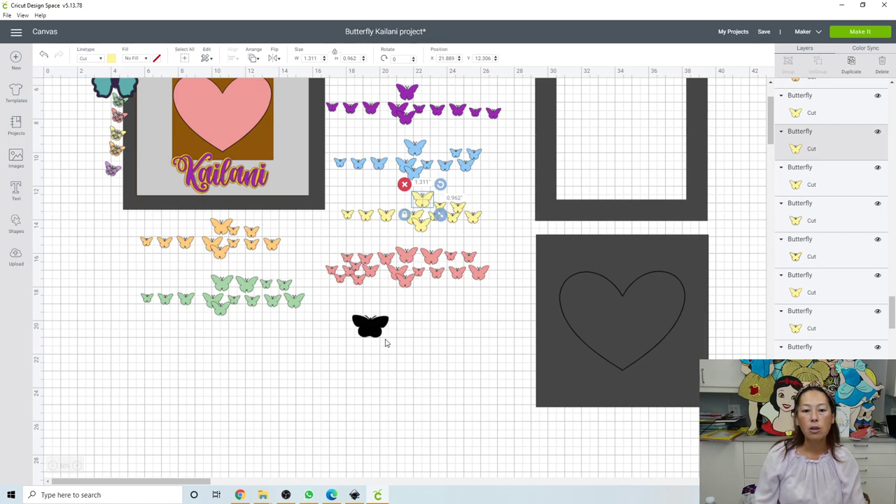
{"action": "left_click_drag", "start_coordinate": [377, 336], "coordinate": [353, 382]}
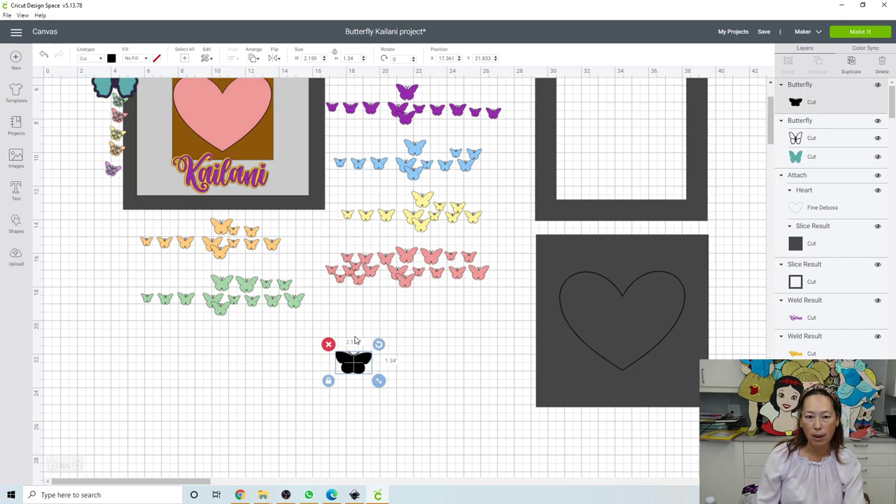
{"action": "left_click_drag", "start_coordinate": [374, 344], "coordinate": [479, 327]}
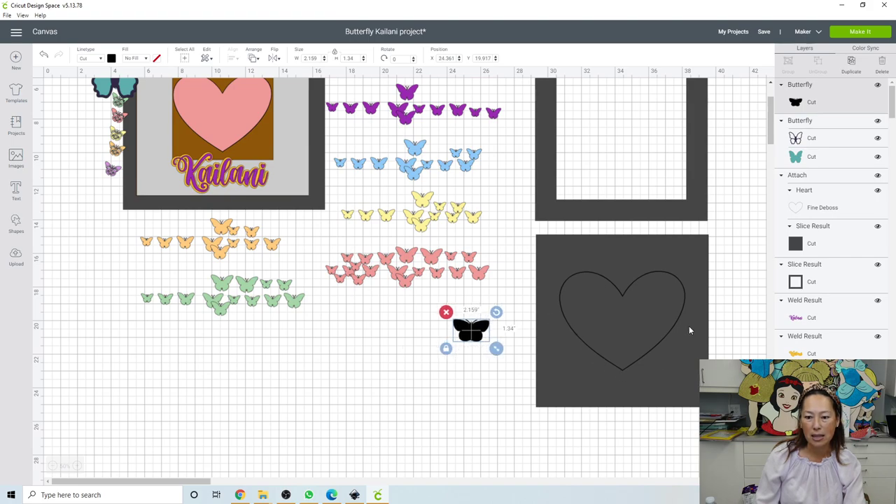
Shrink the solid black butterfly to about 1.243 by 0.771 inches against the debossed heart, and move it below the pink butterflies.
{"action": "left_click_drag", "start_coordinate": [513, 328], "coordinate": [607, 277]}
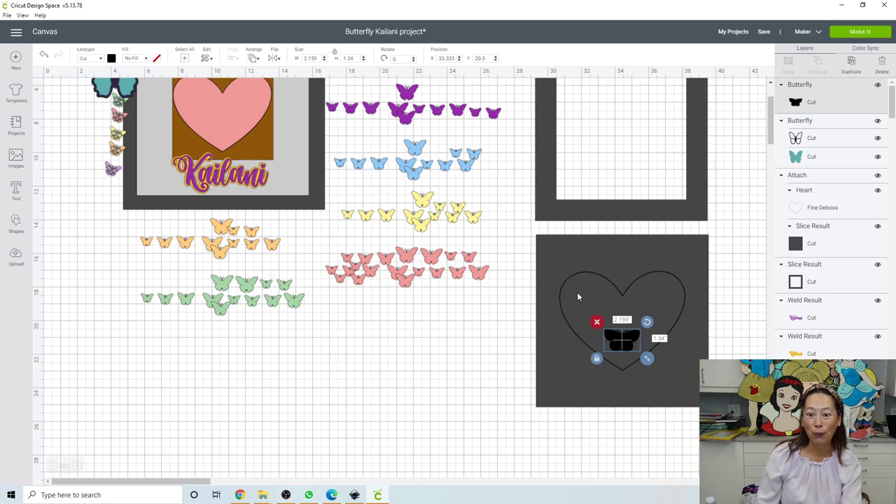
{"action": "left_click_drag", "start_coordinate": [647, 359], "coordinate": [632, 345]}
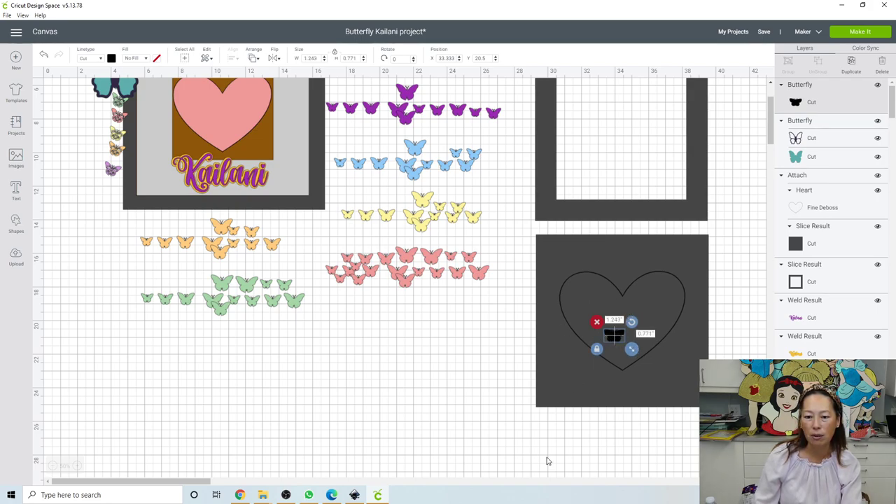
{"action": "left_click", "coordinate": [582, 443]}
{"action": "left_click_drag", "start_coordinate": [615, 335], "coordinate": [381, 357]}
Duplicate the black butterfly twice, shrink the copies to about 1.048 and 0.882 inches wide, and line them up beside the original.
{"action": "left_click", "coordinate": [846, 66]}
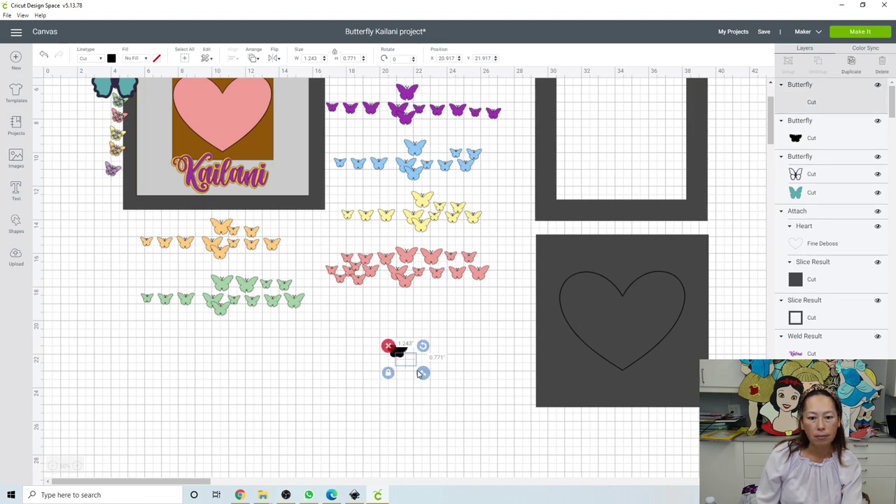
{"action": "mouse_move", "coordinate": [434, 362]}
{"action": "left_mouse_down"}
{"action": "mouse_move", "coordinate": [448, 359]}
{"action": "mouse_move", "coordinate": [441, 364]}
{"action": "left_mouse_up"}
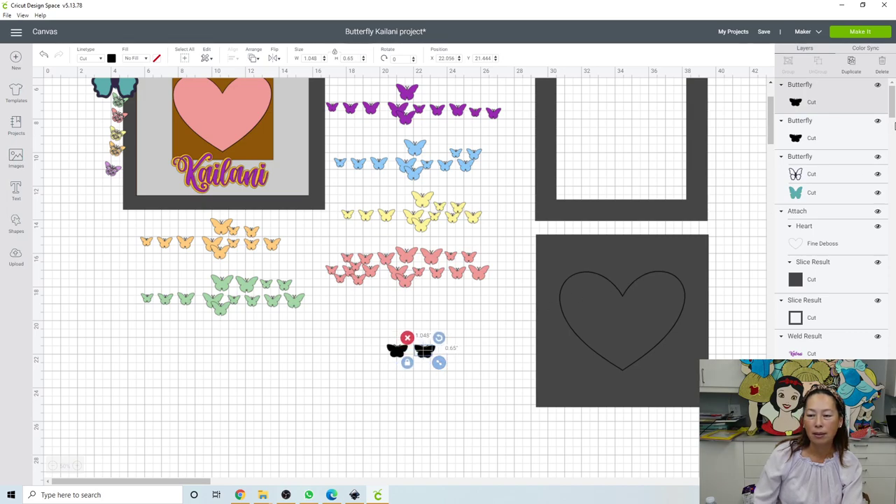
{"action": "left_click", "coordinate": [613, 223]}
{"action": "left_click", "coordinate": [424, 350]}
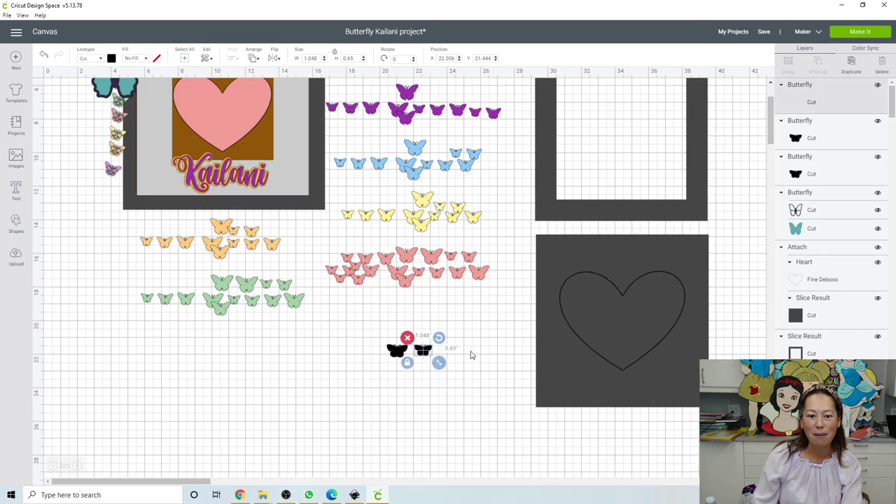
{"action": "key", "text": "ctrl+d"}
{"action": "left_click_drag", "start_coordinate": [438, 363], "coordinate": [462, 369]}
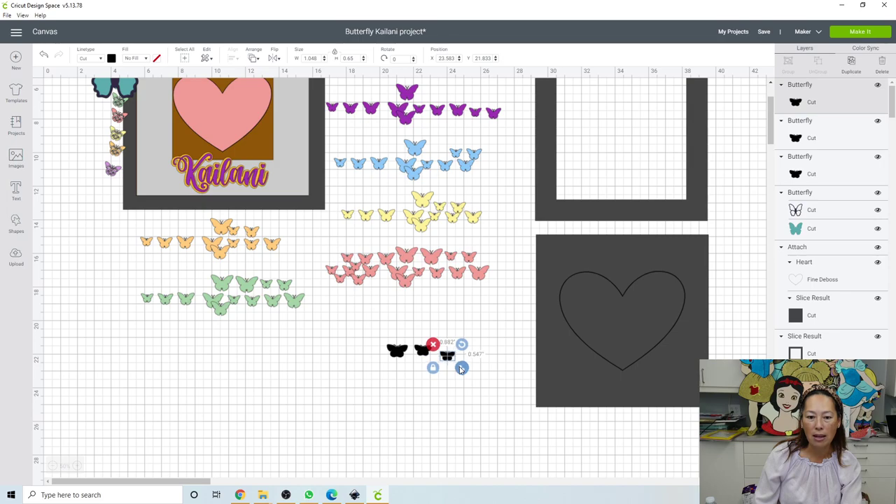
{"action": "left_click", "coordinate": [396, 352]}
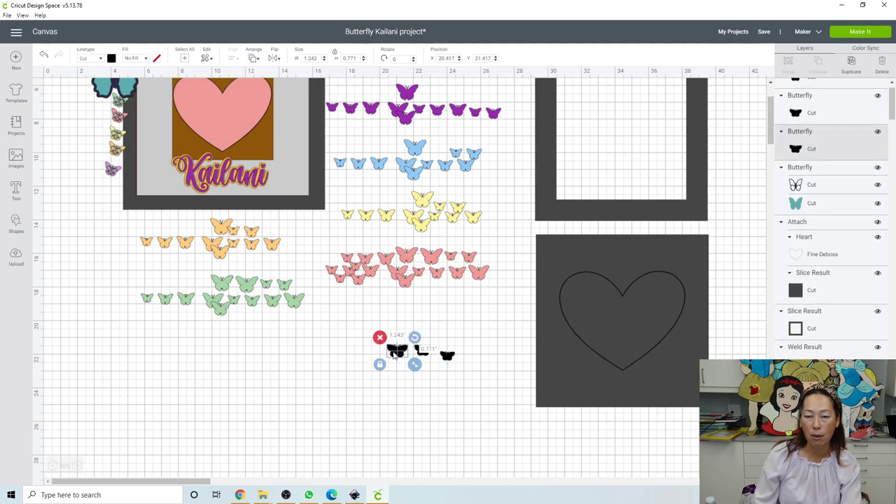
{"action": "left_click", "coordinate": [442, 376]}
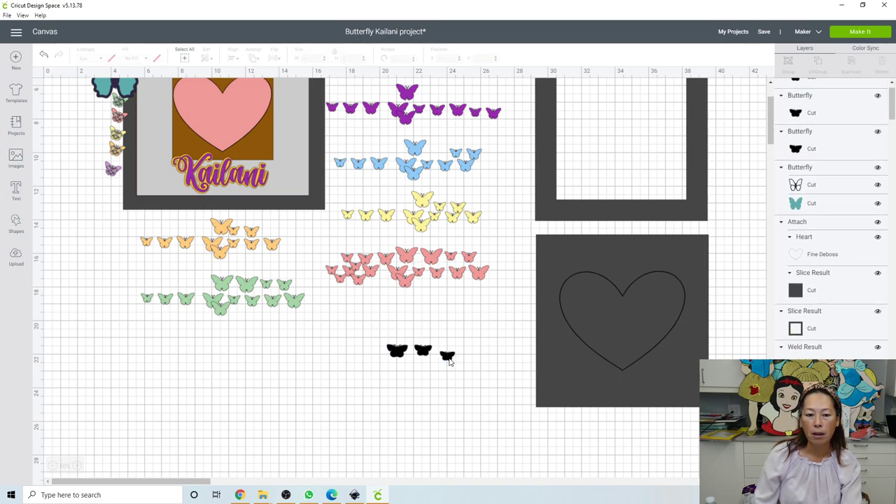
Duplicate the smallest black butterfly, shrink the copy to about 0.798 by 0.495 inches, and place it below the row.
{"action": "left_click", "coordinate": [448, 357]}
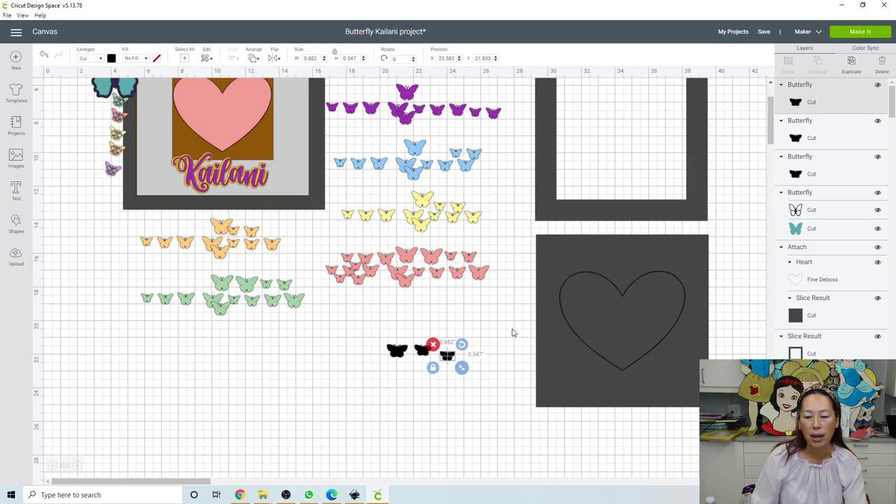
{"action": "left_click", "coordinate": [851, 63]}
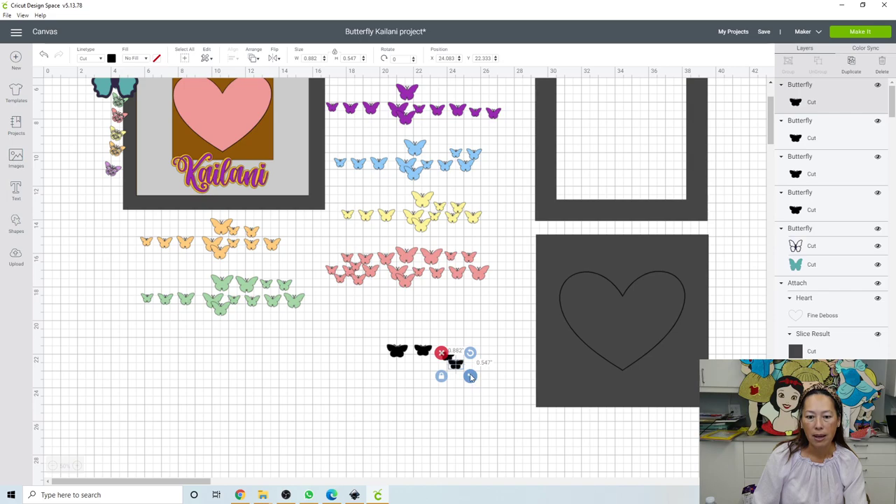
{"action": "left_click_drag", "start_coordinate": [458, 366], "coordinate": [477, 395]}
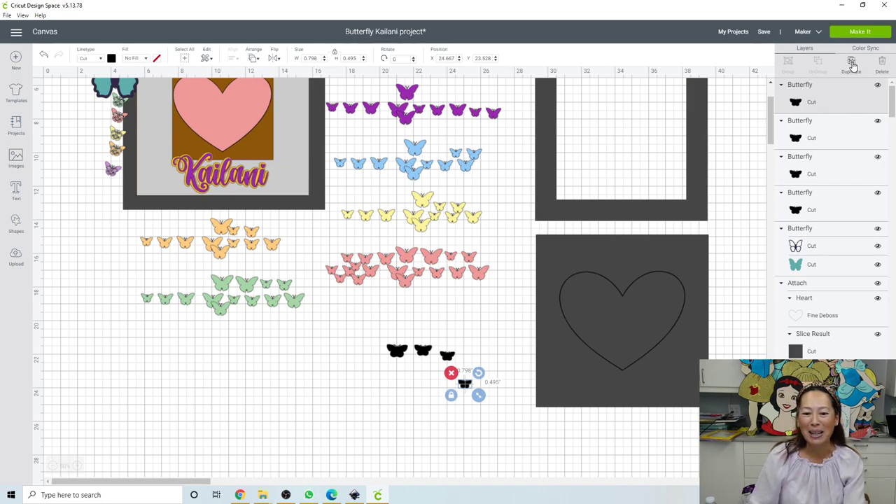
Duplicate the 0.798-inch butterfly, set the copy's width to 0.75 inches, and move both small butterflies next to the other black ones.
{"action": "left_click", "coordinate": [735, 224]}
{"action": "left_click", "coordinate": [463, 385]}
{"action": "left_click_drag", "start_coordinate": [463, 386], "coordinate": [377, 389]}
{"action": "left_click", "coordinate": [318, 58]}
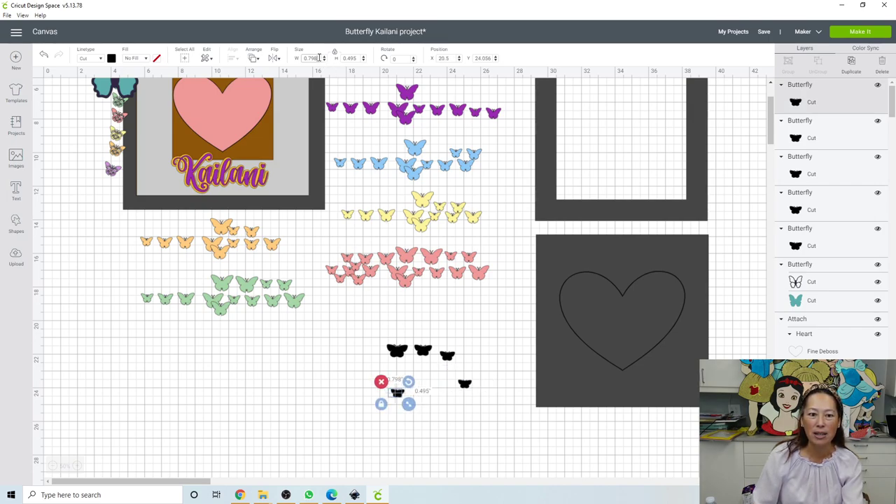
{"action": "type", "text": "0.7"}
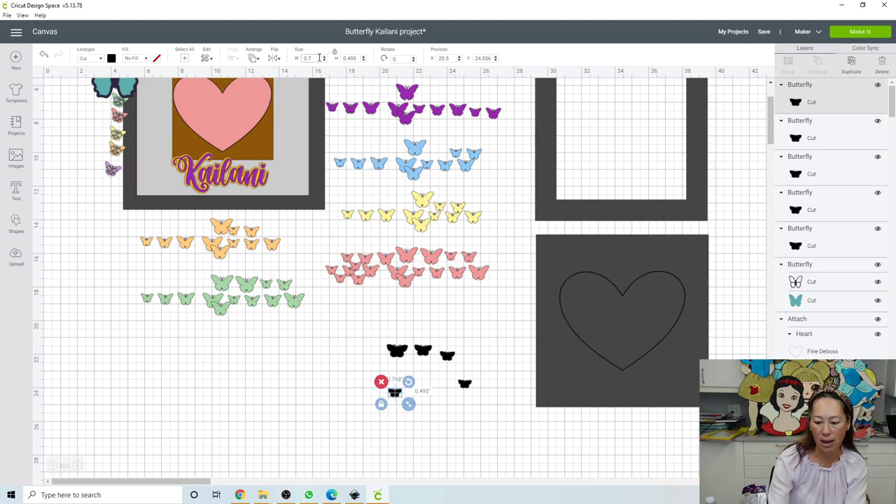
{"action": "type", "text": "5"}
{"action": "key", "text": "Tab"}
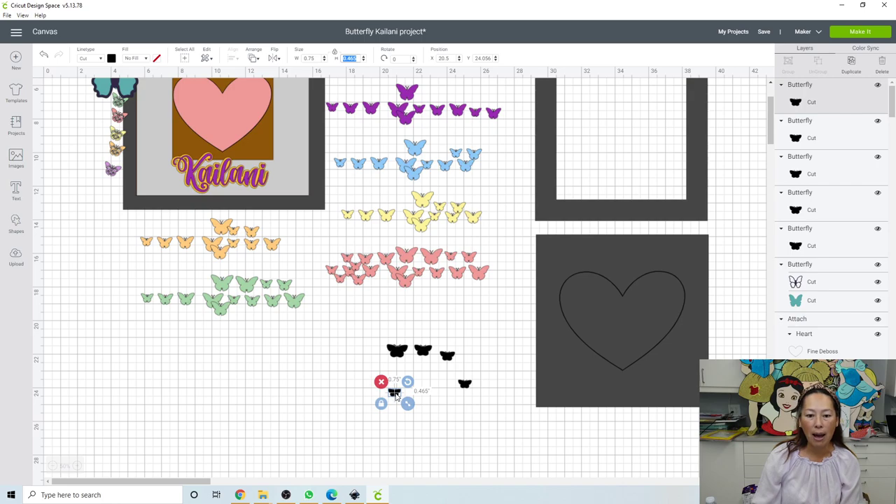
{"action": "left_click_drag", "start_coordinate": [394, 391], "coordinate": [461, 341]}
{"action": "left_click", "coordinate": [465, 384]}
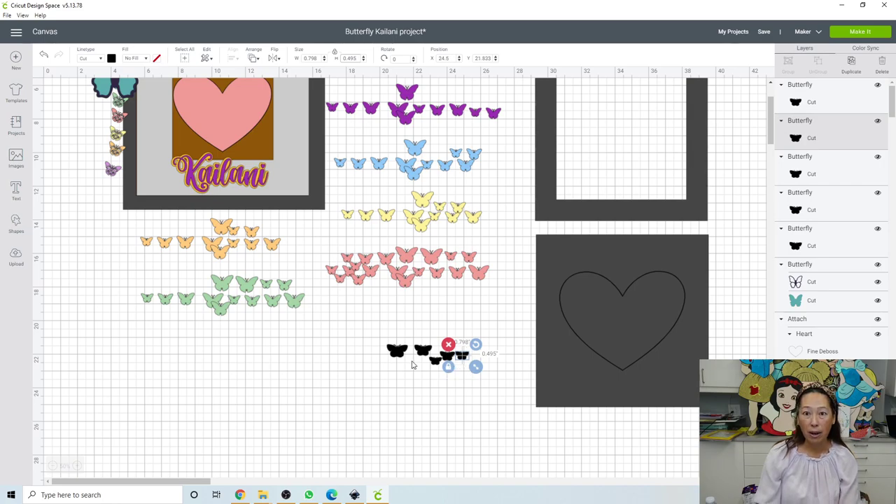
Duplicate all five black butterflies together and place the copied set directly beside the originals.
{"action": "left_click_drag", "start_coordinate": [480, 376], "coordinate": [367, 334]}
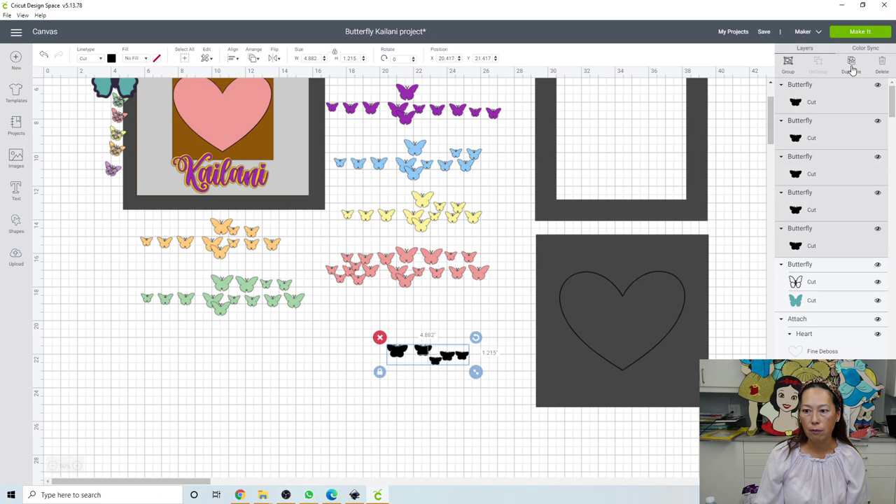
{"action": "left_click", "coordinate": [668, 198]}
{"action": "left_click", "coordinate": [459, 357]}
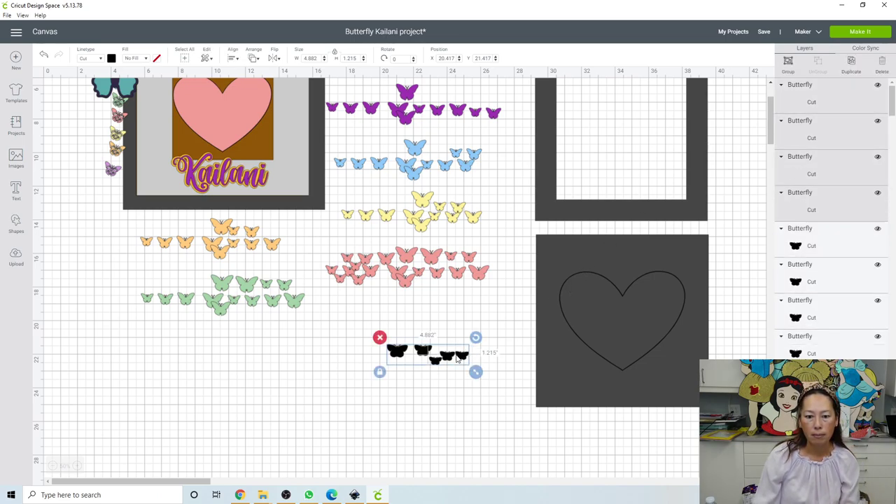
{"action": "left_click", "coordinate": [455, 358], "text": "shift"}
{"action": "key", "text": "ctrl+d"}
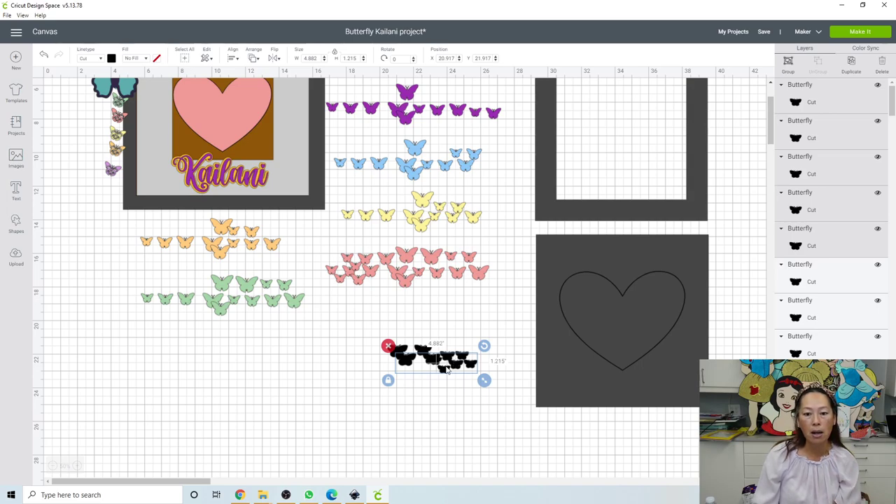
{"action": "left_click_drag", "start_coordinate": [398, 370], "coordinate": [311, 366]}
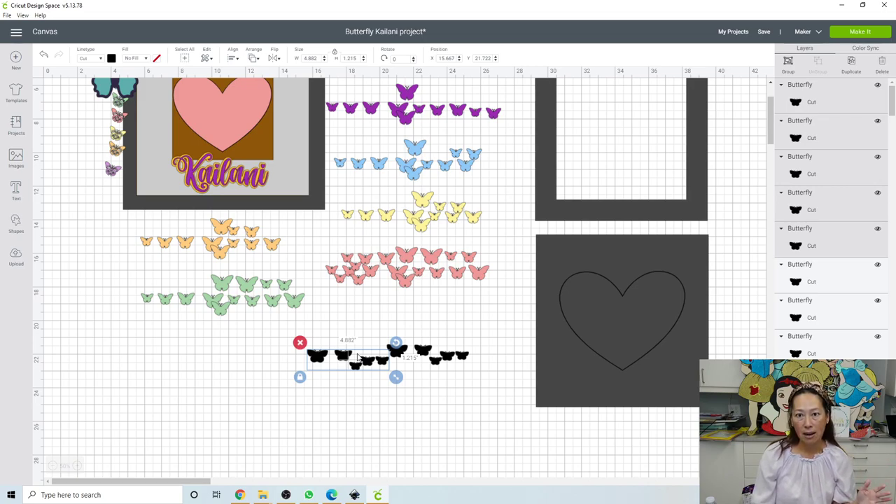
{"action": "left_click", "coordinate": [348, 395]}
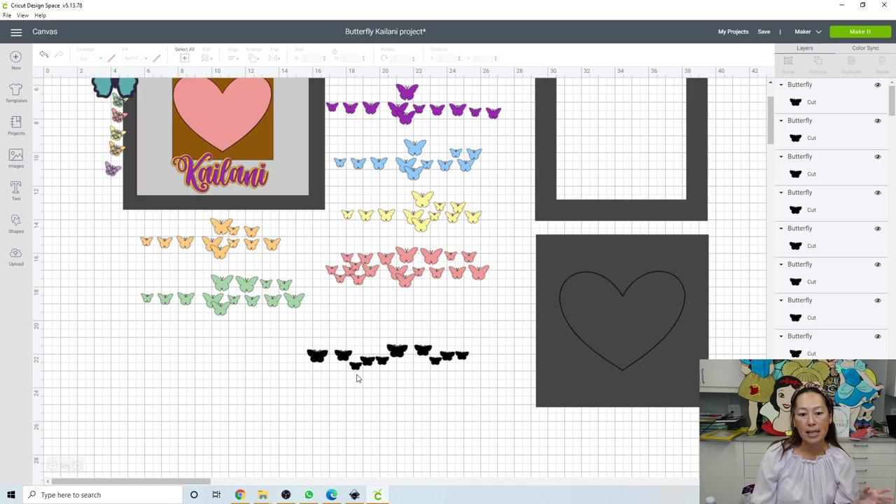
Delete the 12-inch dark gray square behind the light gray layer of the assembled design.
{"action": "scroll", "coordinate": [423, 238], "scroll_direction": "up", "scroll_amount": 3}
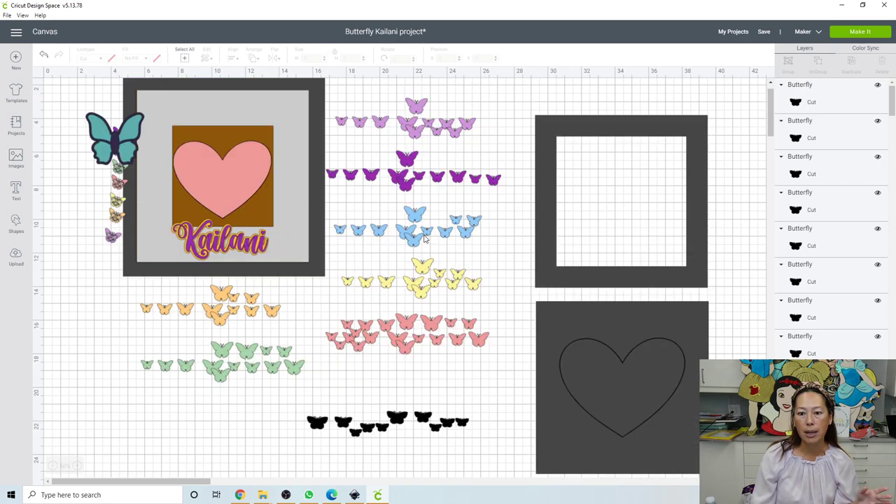
{"action": "left_click", "coordinate": [625, 165]}
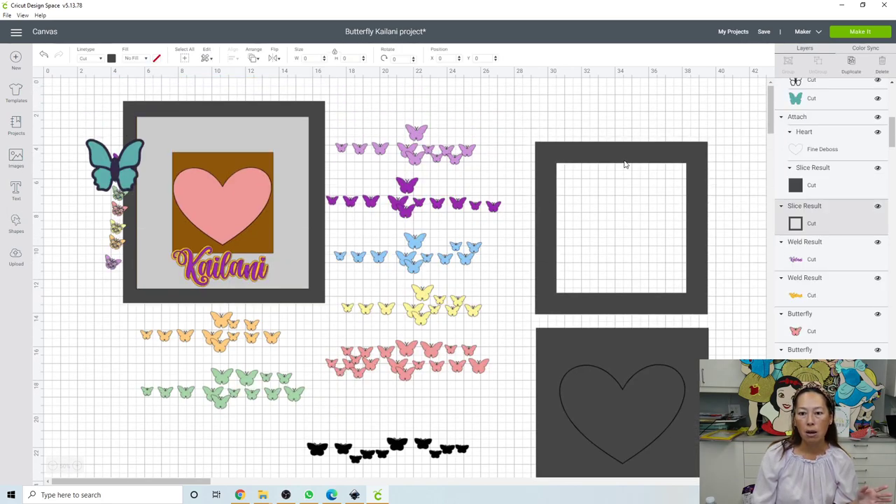
{"action": "left_click", "coordinate": [286, 113]}
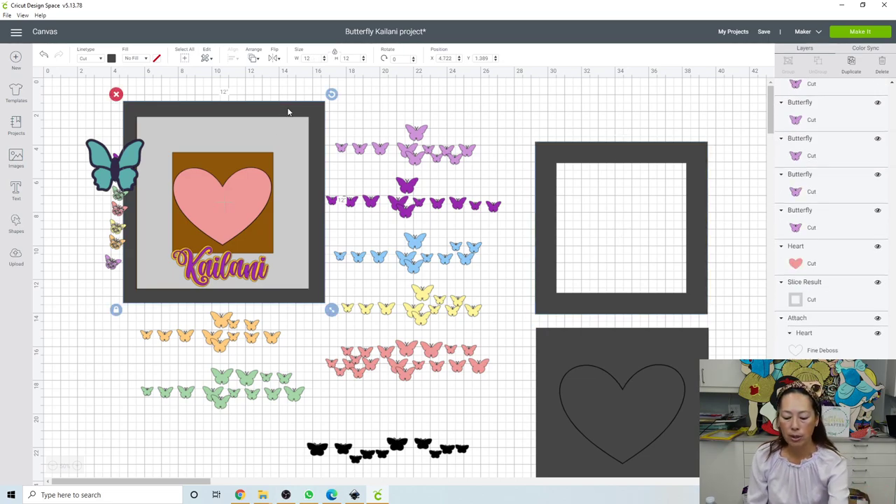
{"action": "key", "text": "Delete"}
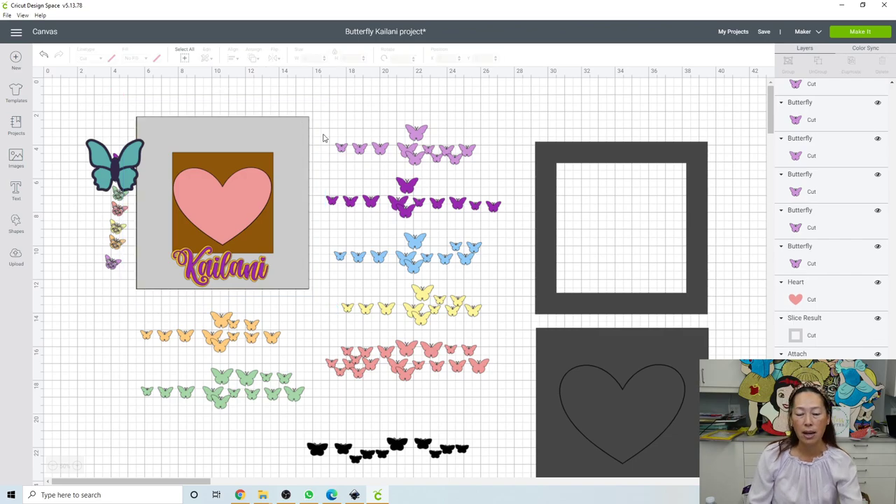
Preview the prepared cutting mats and examine the frame, pink heart and butterflies, brown debossed heart, and orange pieces.
{"action": "left_click", "coordinate": [850, 35]}
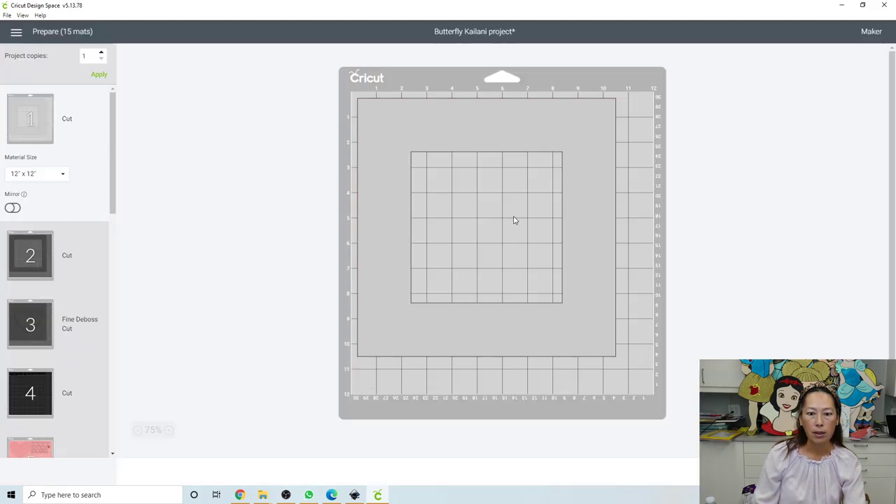
{"action": "left_click", "coordinate": [47, 264]}
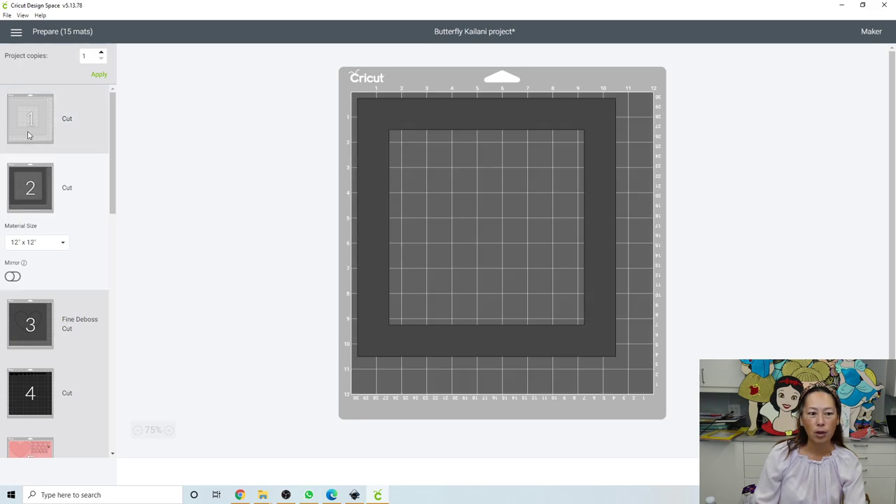
{"action": "scroll", "coordinate": [23, 200], "scroll_direction": "down", "scroll_amount": 1}
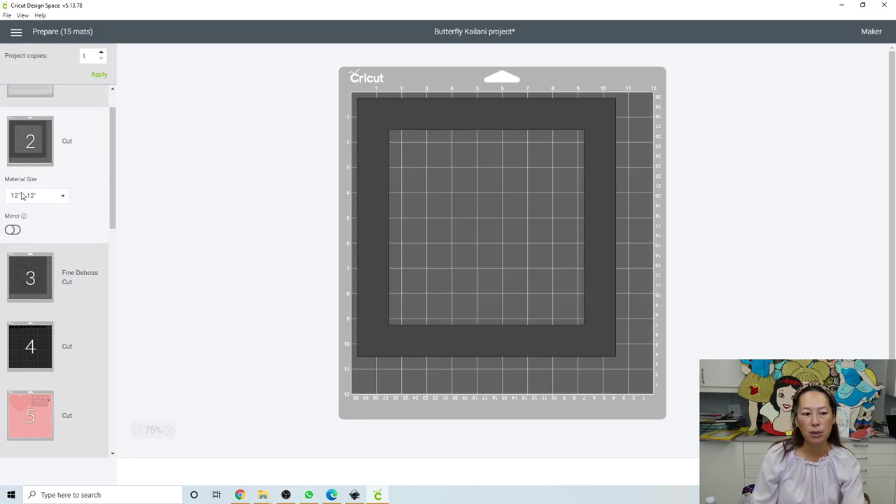
{"action": "scroll", "coordinate": [33, 311], "scroll_direction": "down", "scroll_amount": 1}
{"action": "left_click", "coordinate": [36, 357]}
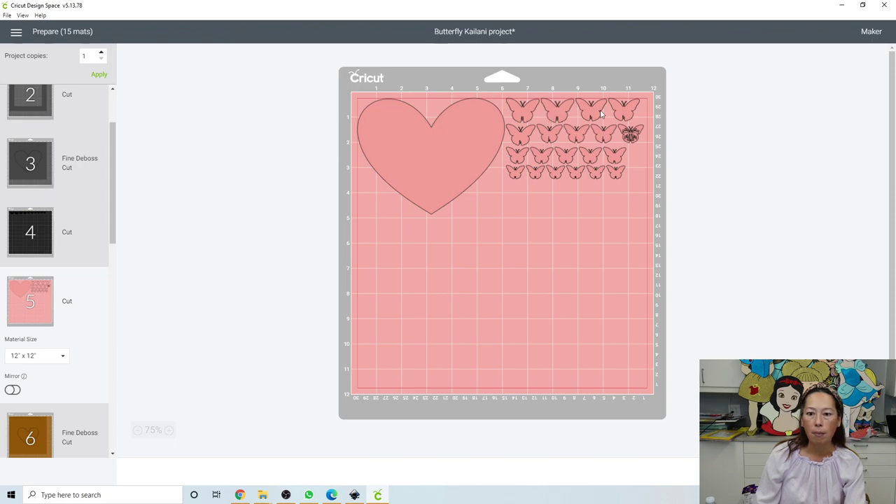
{"action": "scroll", "coordinate": [56, 314], "scroll_direction": "down", "scroll_amount": 2}
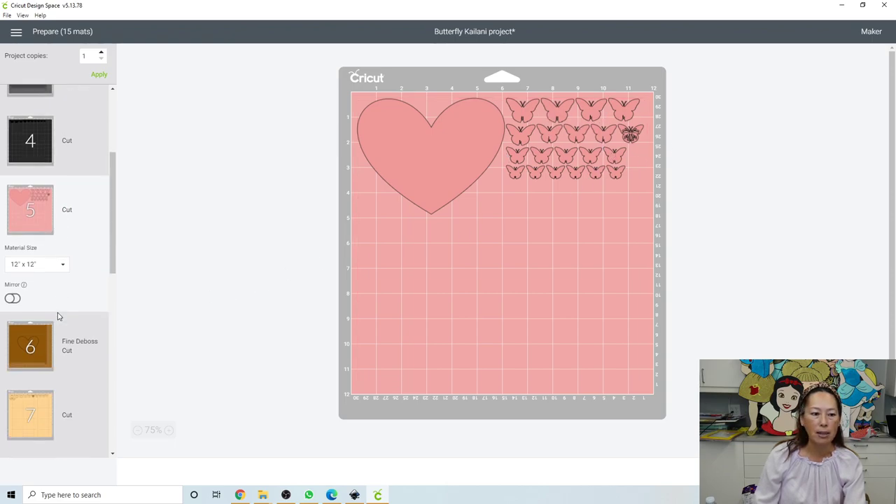
{"action": "left_click", "coordinate": [28, 341]}
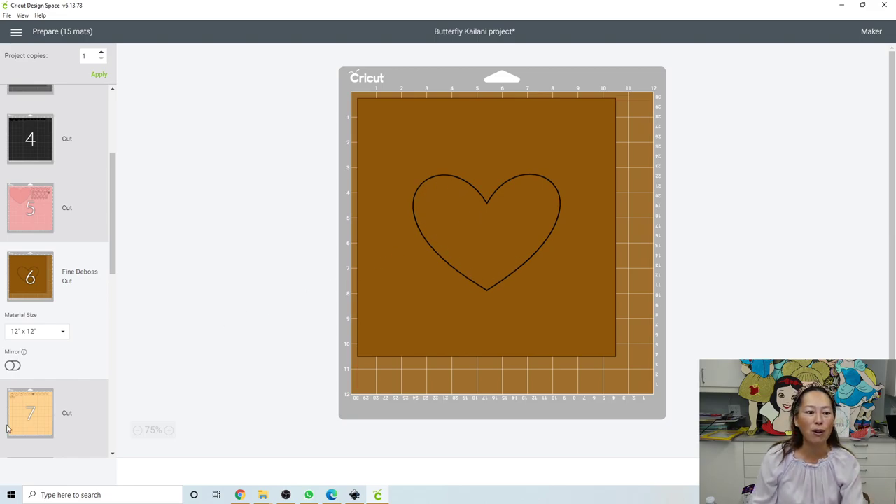
{"action": "left_click", "coordinate": [28, 411]}
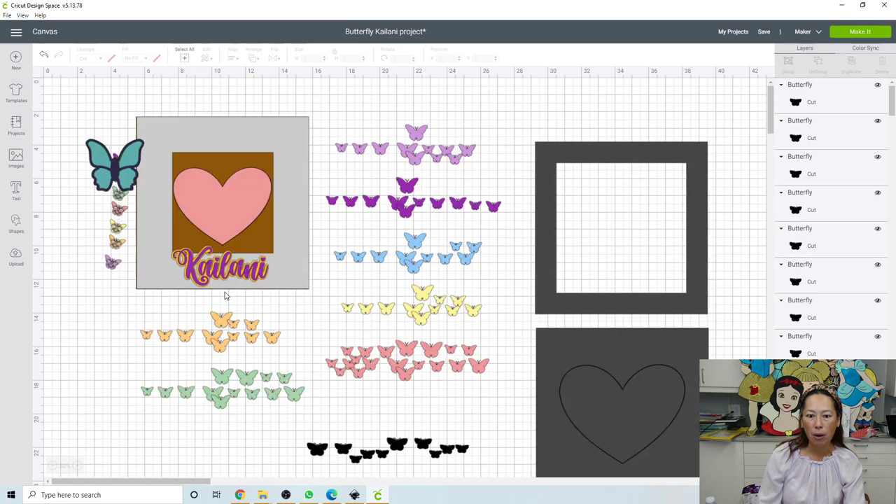
Select the small black butterflies in the copied set below the pink butterflies.
{"action": "scroll", "coordinate": [224, 296], "scroll_direction": "down", "scroll_amount": 2}
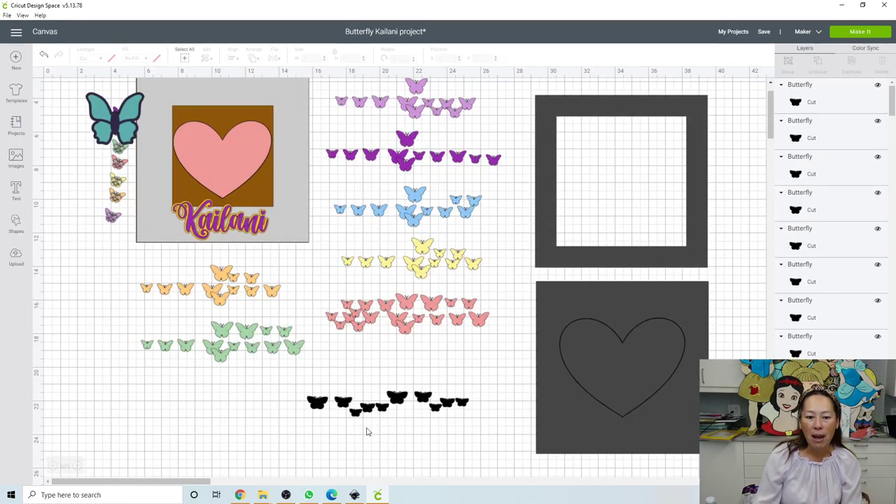
{"action": "left_click_drag", "start_coordinate": [384, 419], "coordinate": [340, 397]}
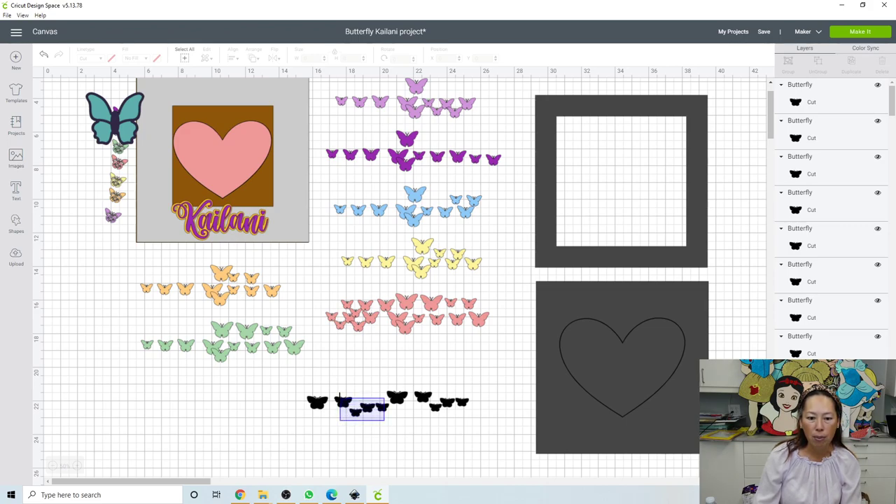